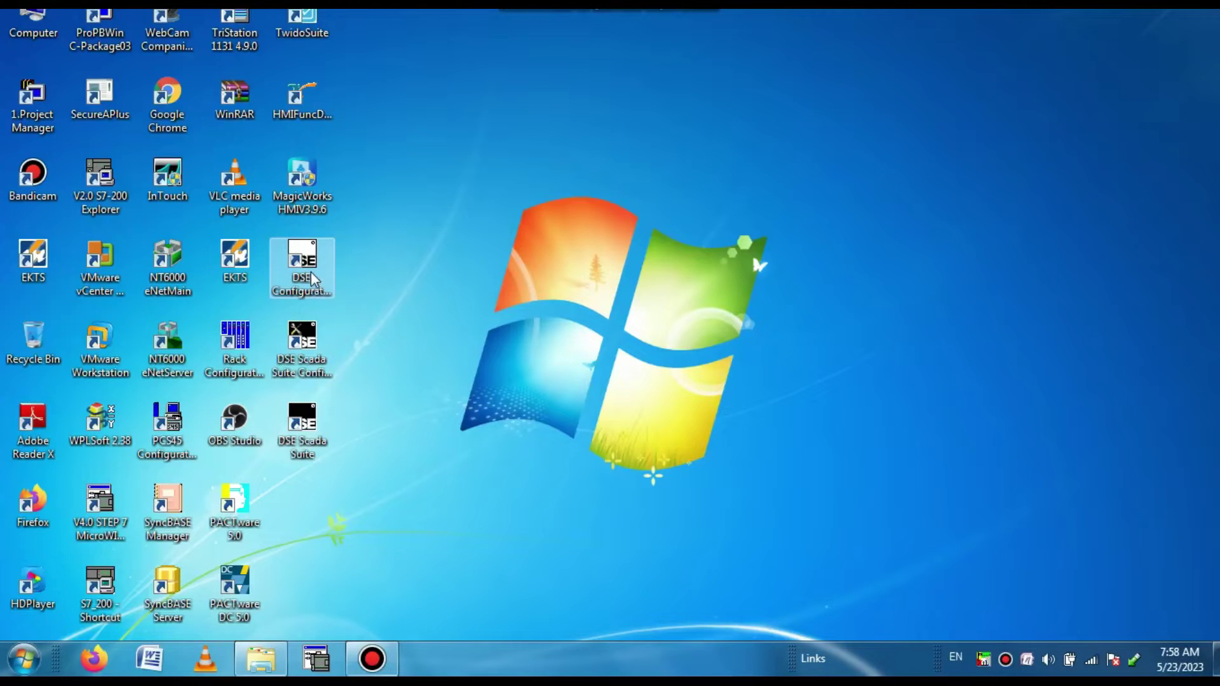
Step: Launch the DSE Configuration Suite and create a new configuration for the 7320 MKII v7.5 genset controller
double_click(312, 280)
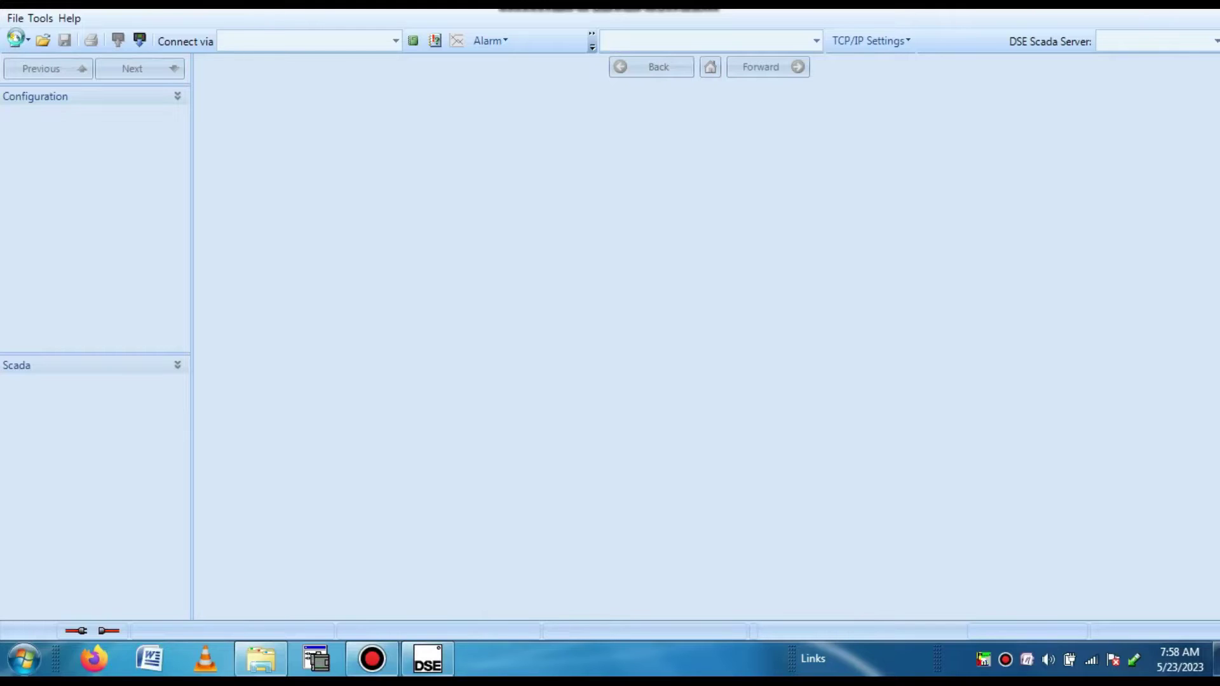
click(14, 42)
key(ctrl+n)
mouse_move(40, 220)
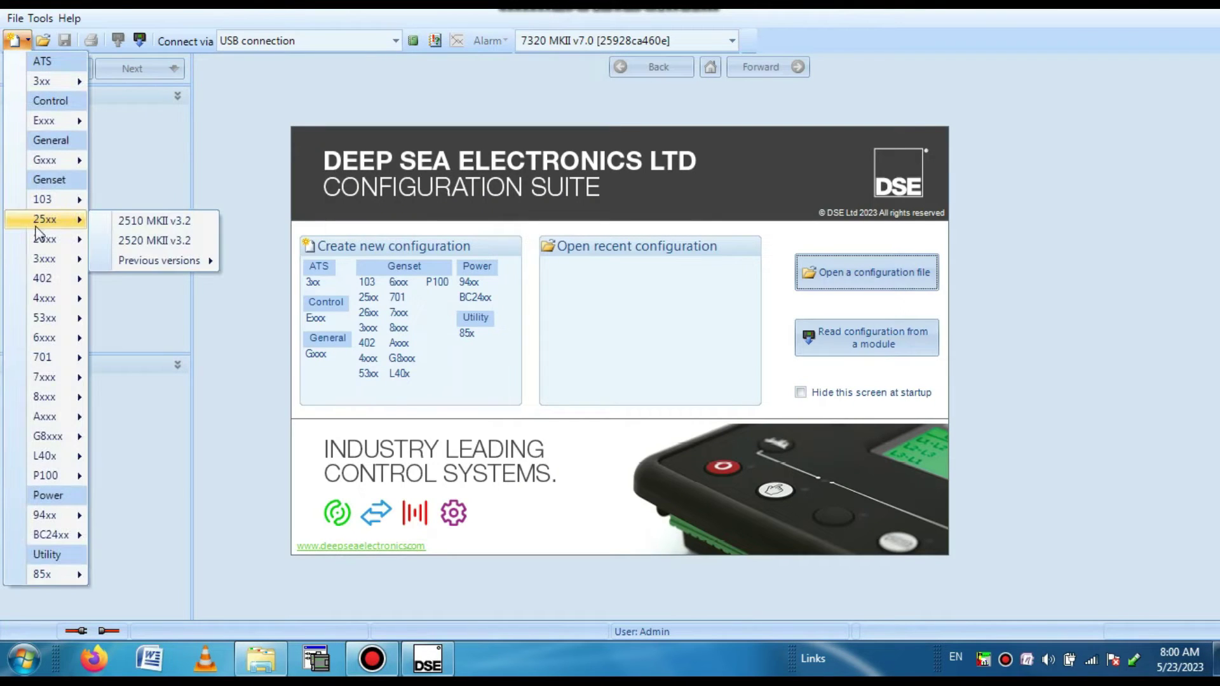
mouse_move(55, 382)
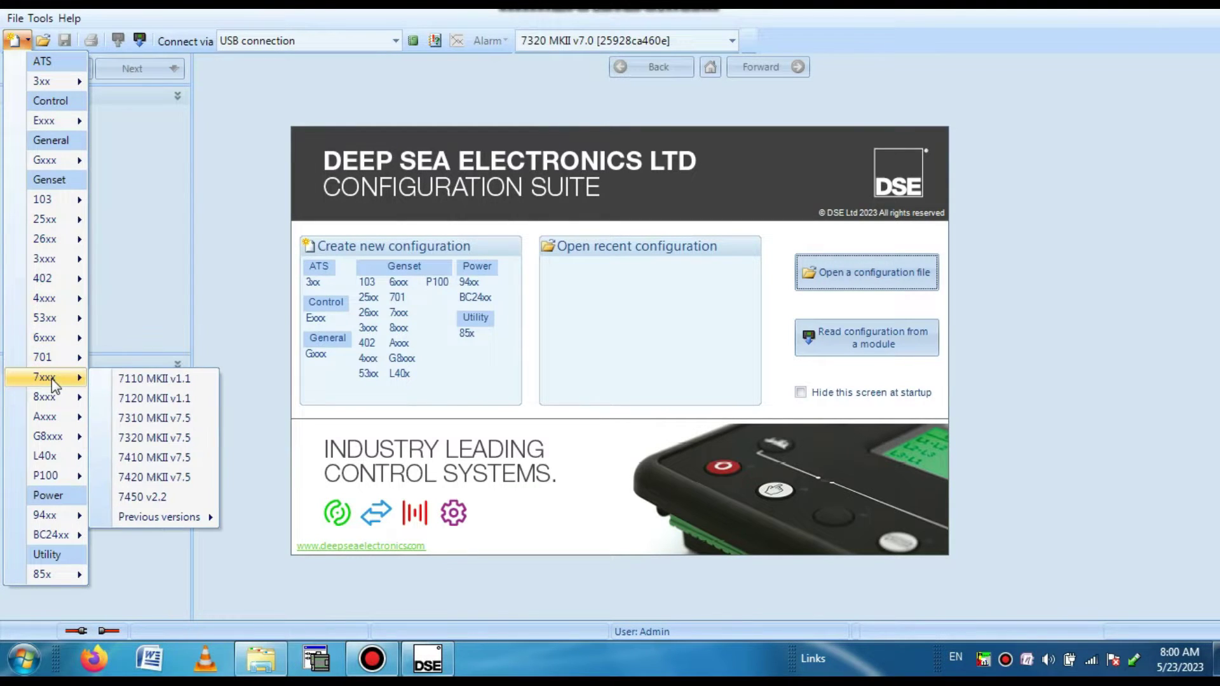
click(135, 437)
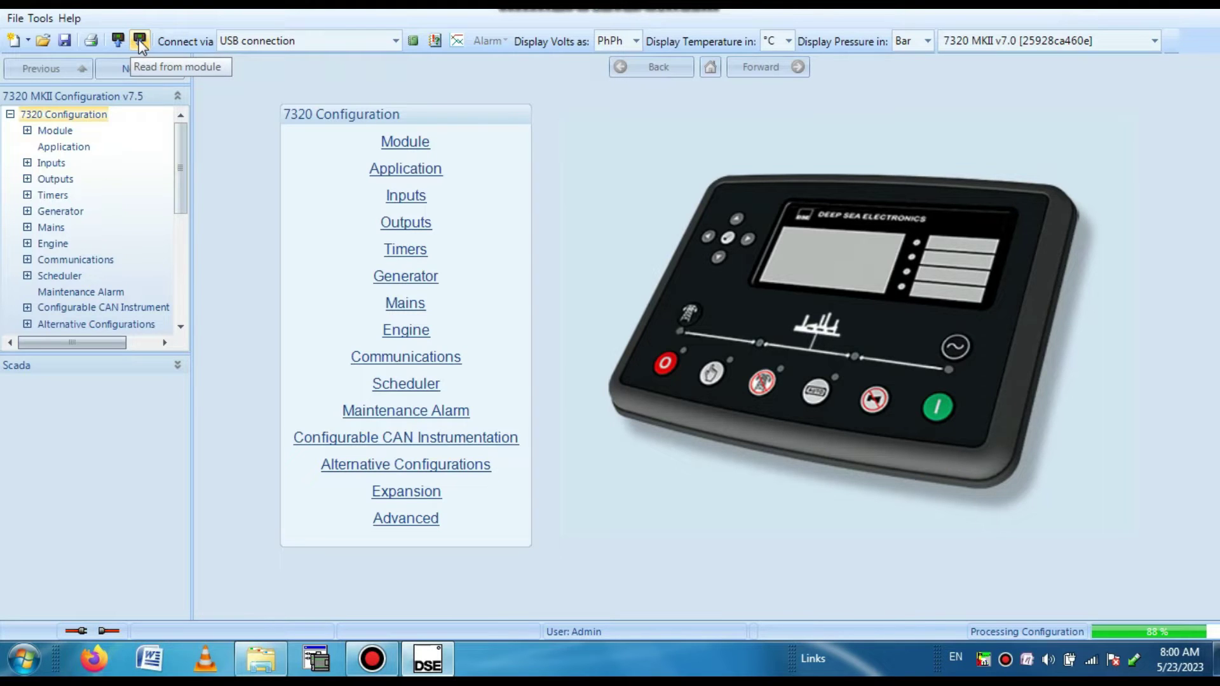
Step: Read the configuration from the connected 7320 MKII module over the USB connection
click(140, 42)
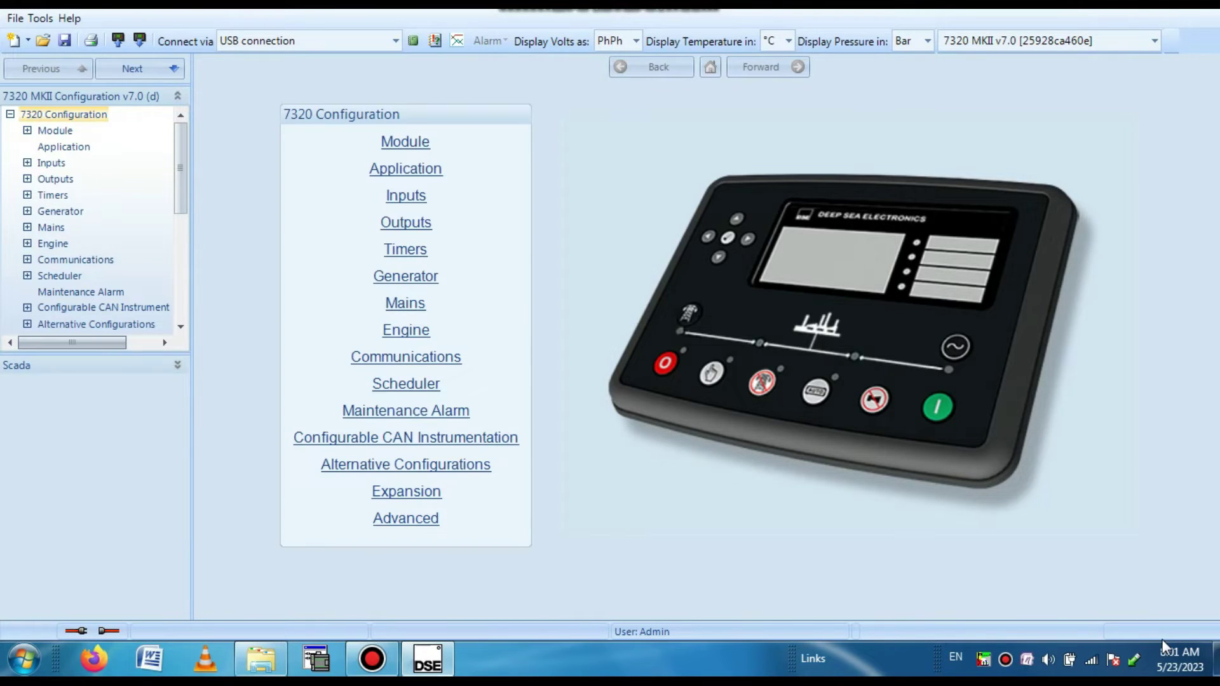
Step: Examine the Module settings pages: Module Options, Miscellaneous Options, Configurable Front Panel and Display Configuration
click(28, 131)
click(81, 149)
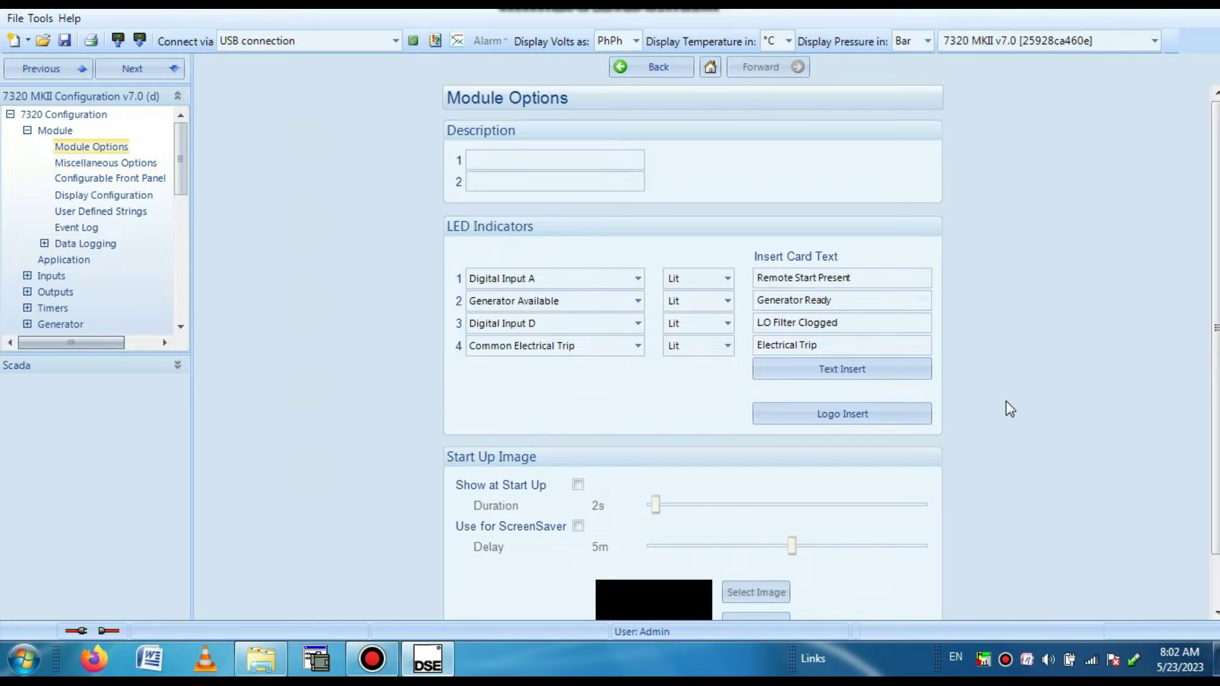
scroll(1007, 407, down, 2)
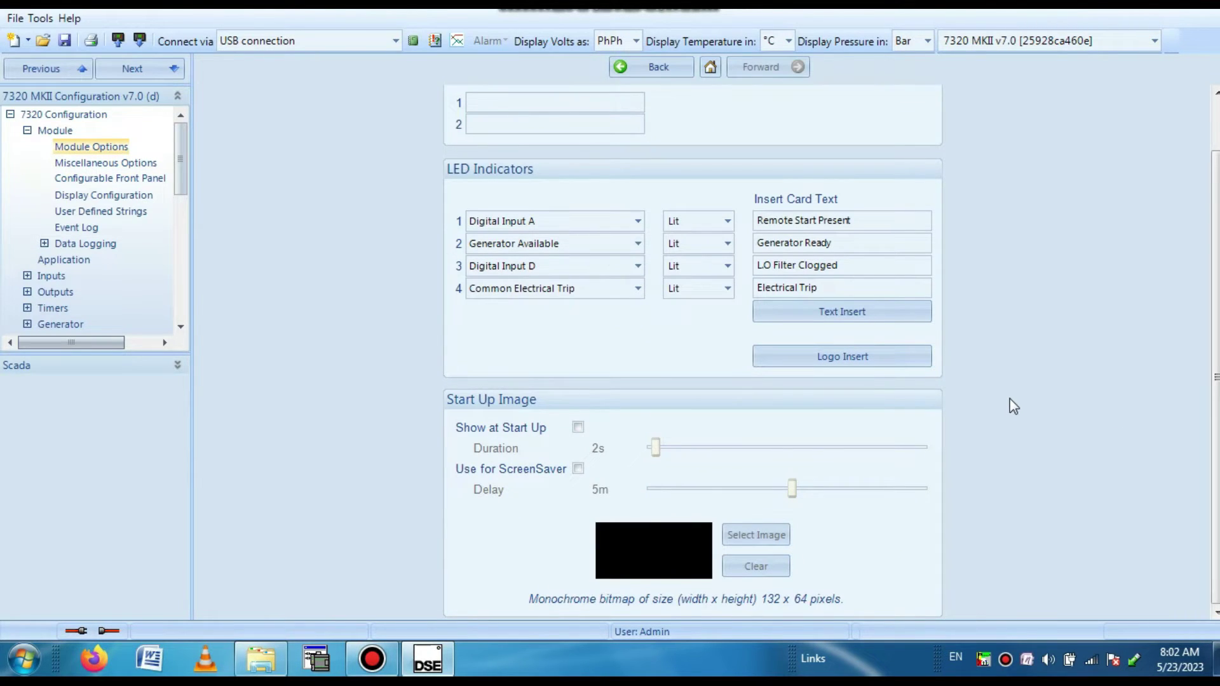
click(89, 166)
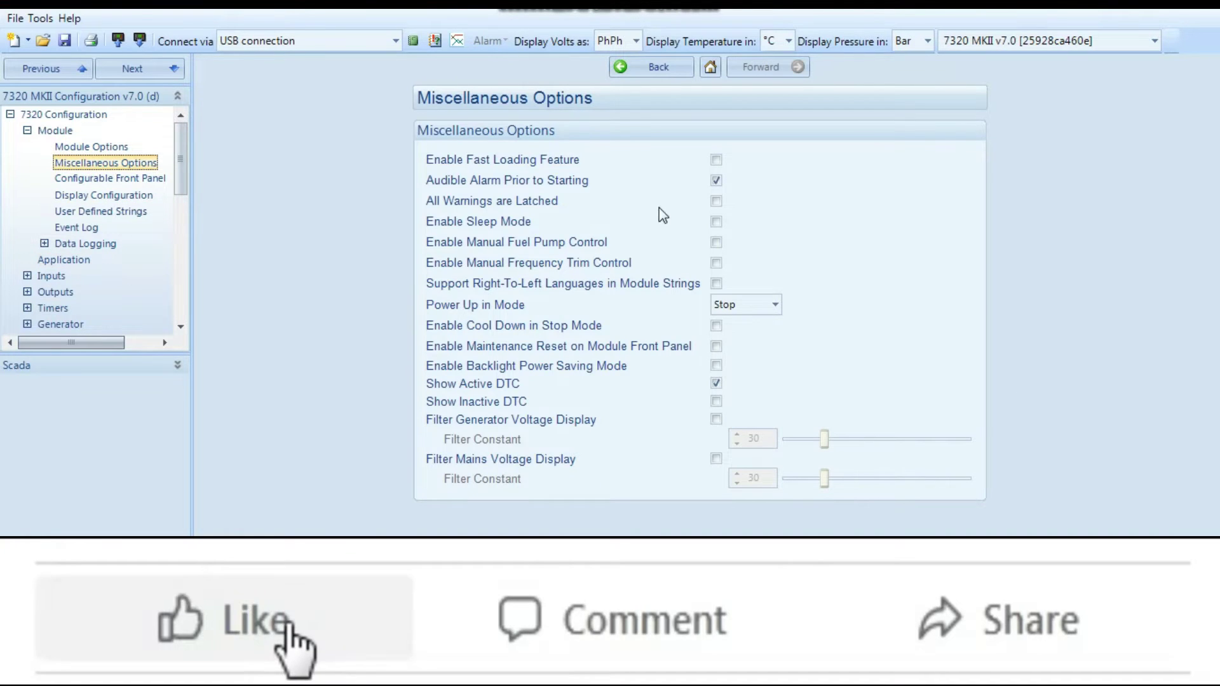
click(98, 178)
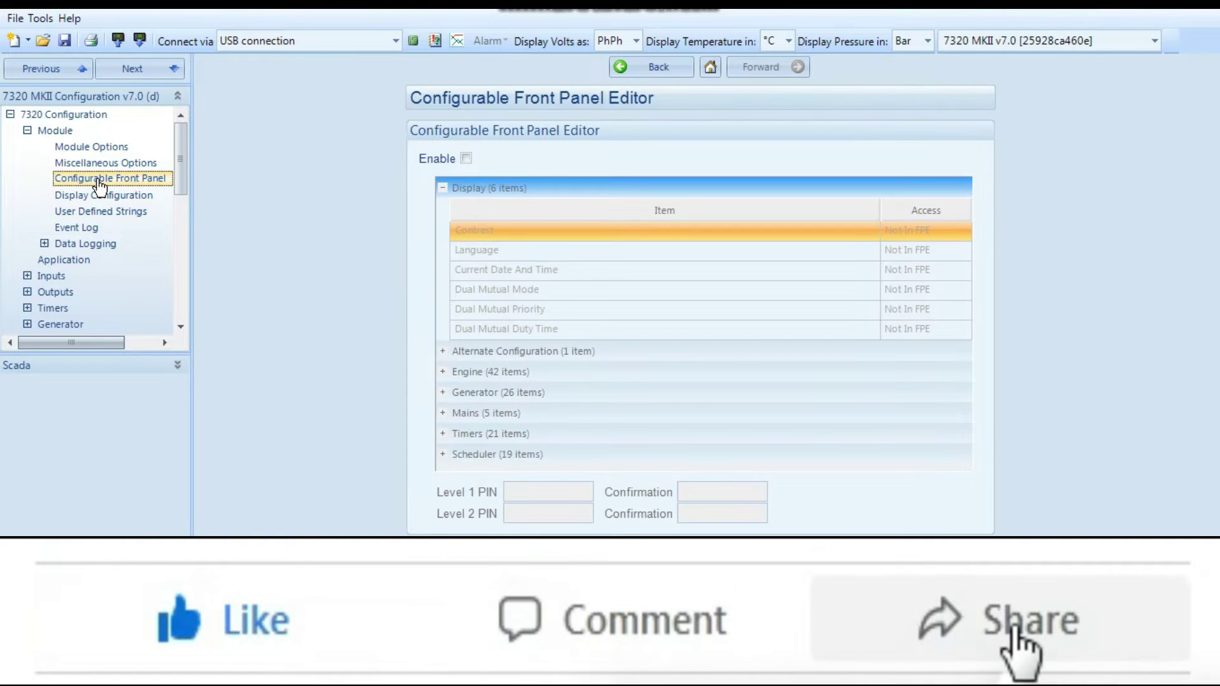
click(102, 197)
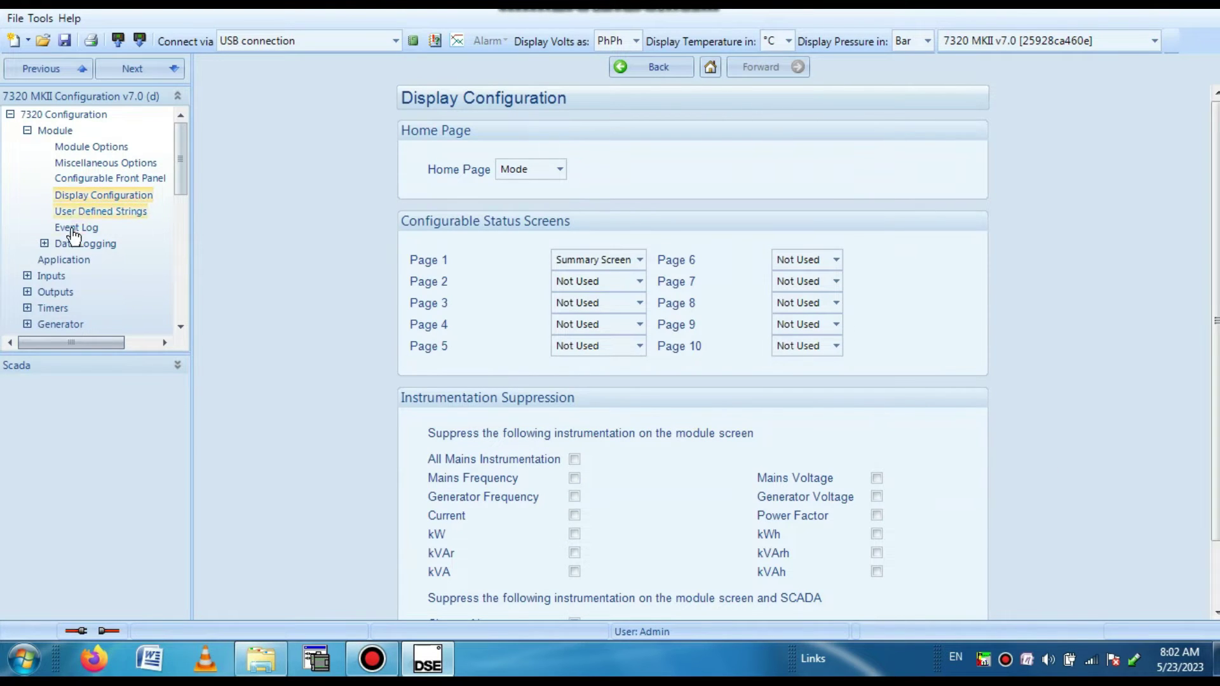
Step: Examine the module's Data Logging configuration items and logging options
click(45, 244)
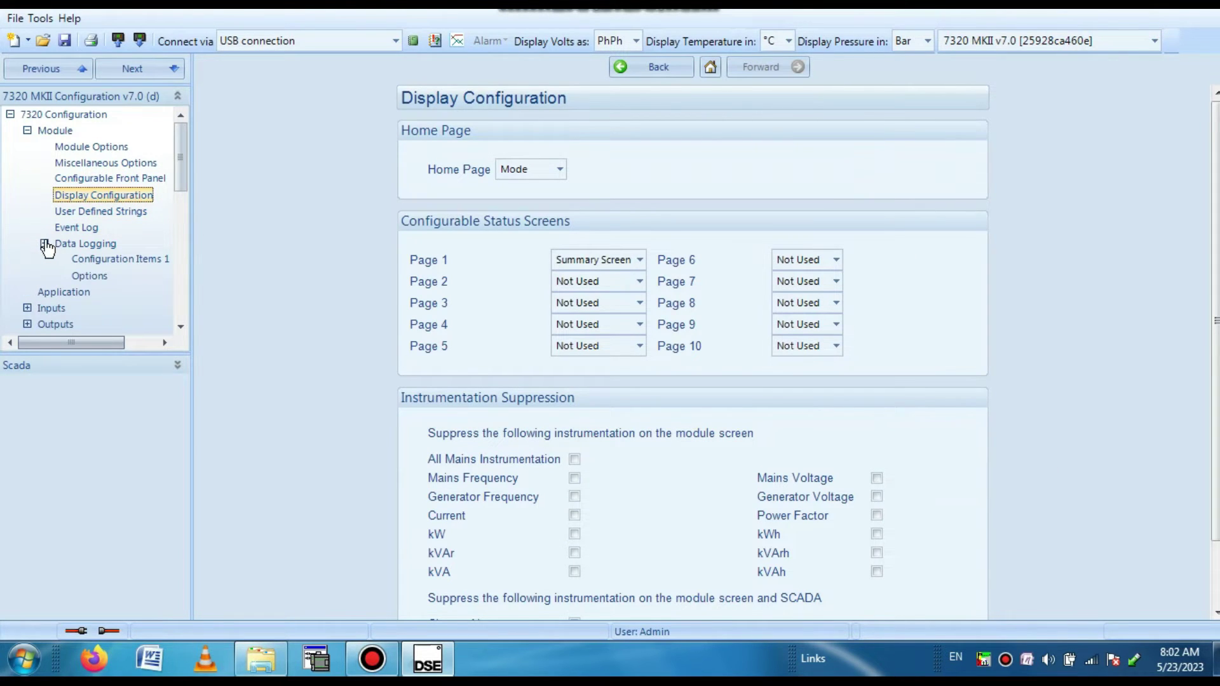
click(135, 265)
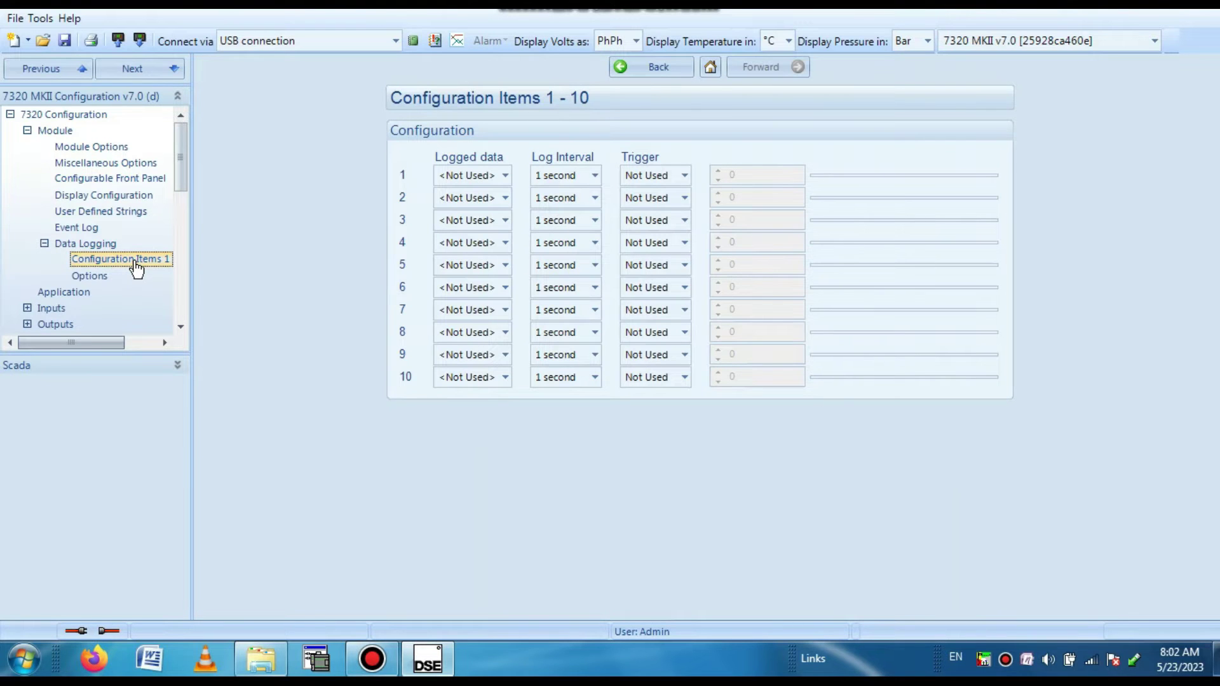
click(91, 280)
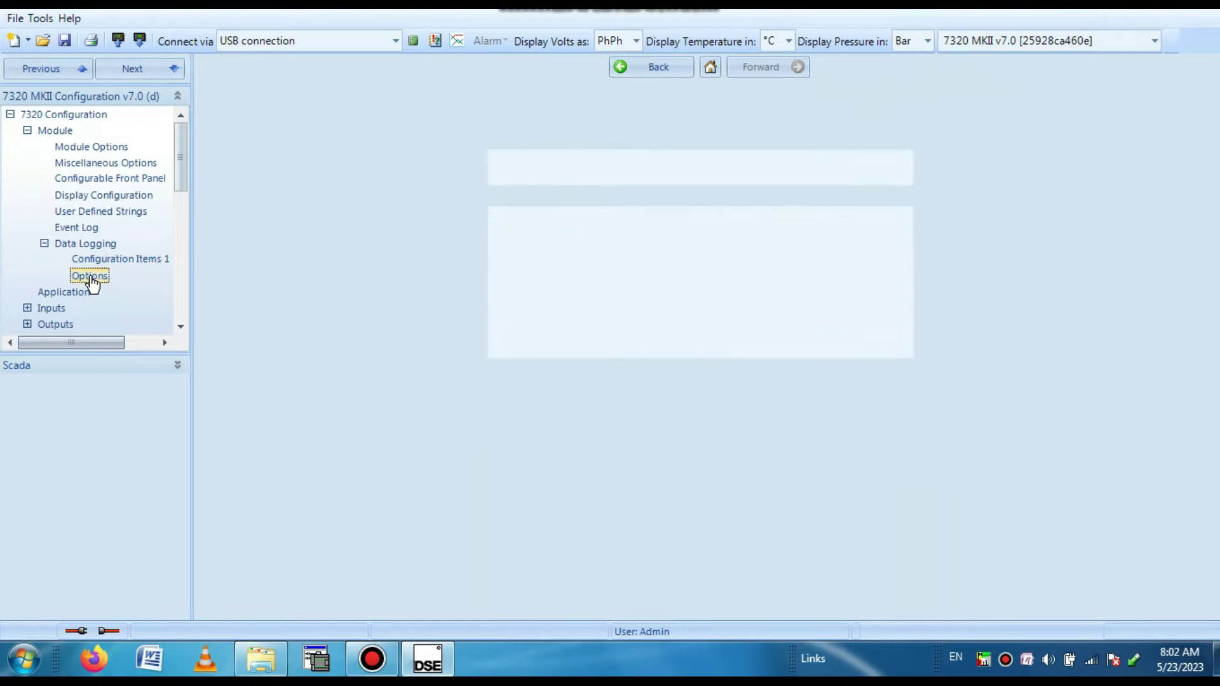
Step: Examine the Flexible Sensor A page among the analogue inputs
drag(178, 176, 181, 215)
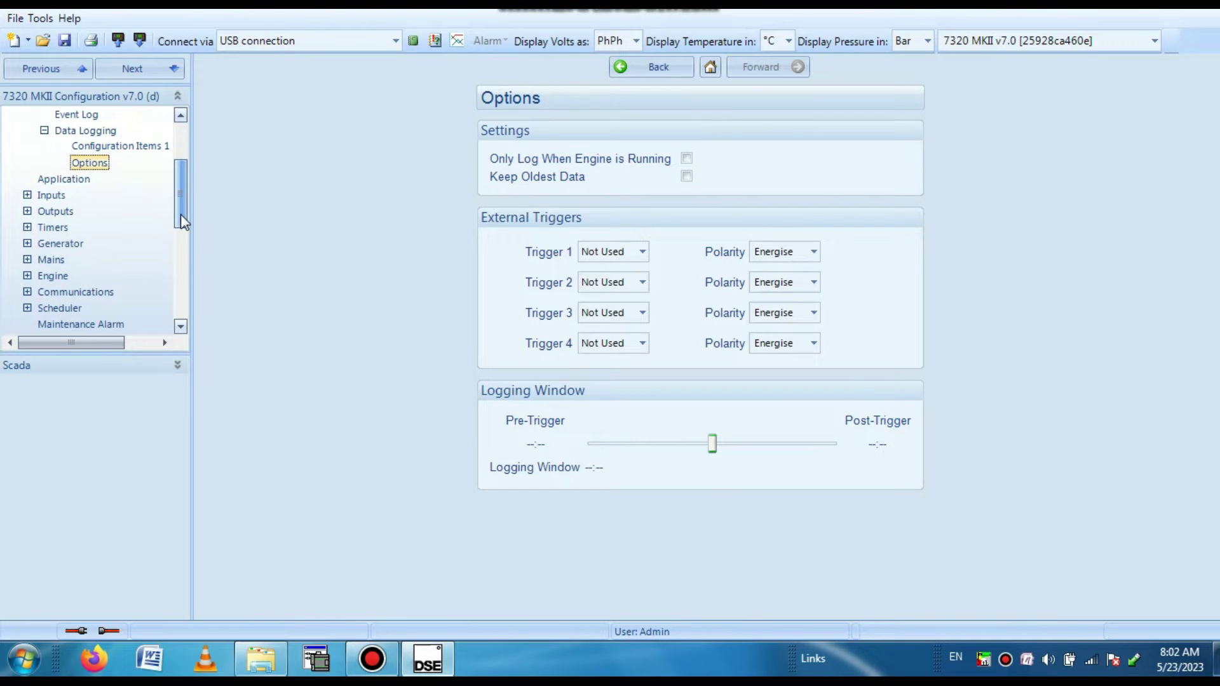
click(27, 196)
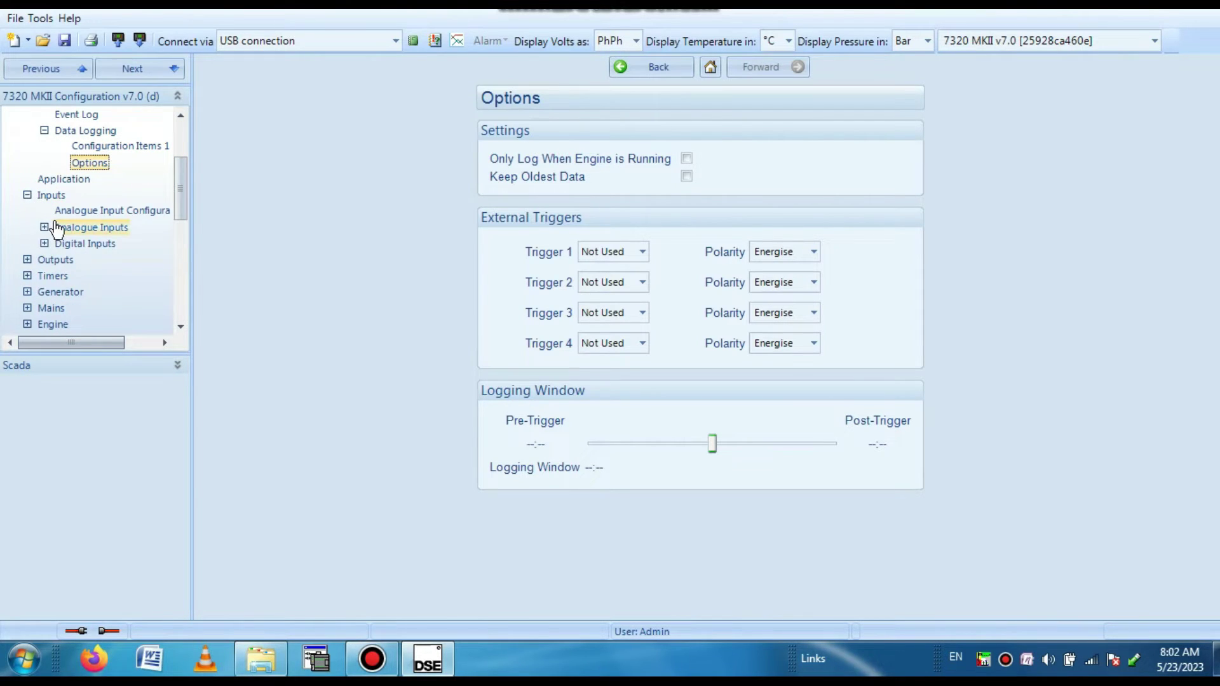
click(44, 229)
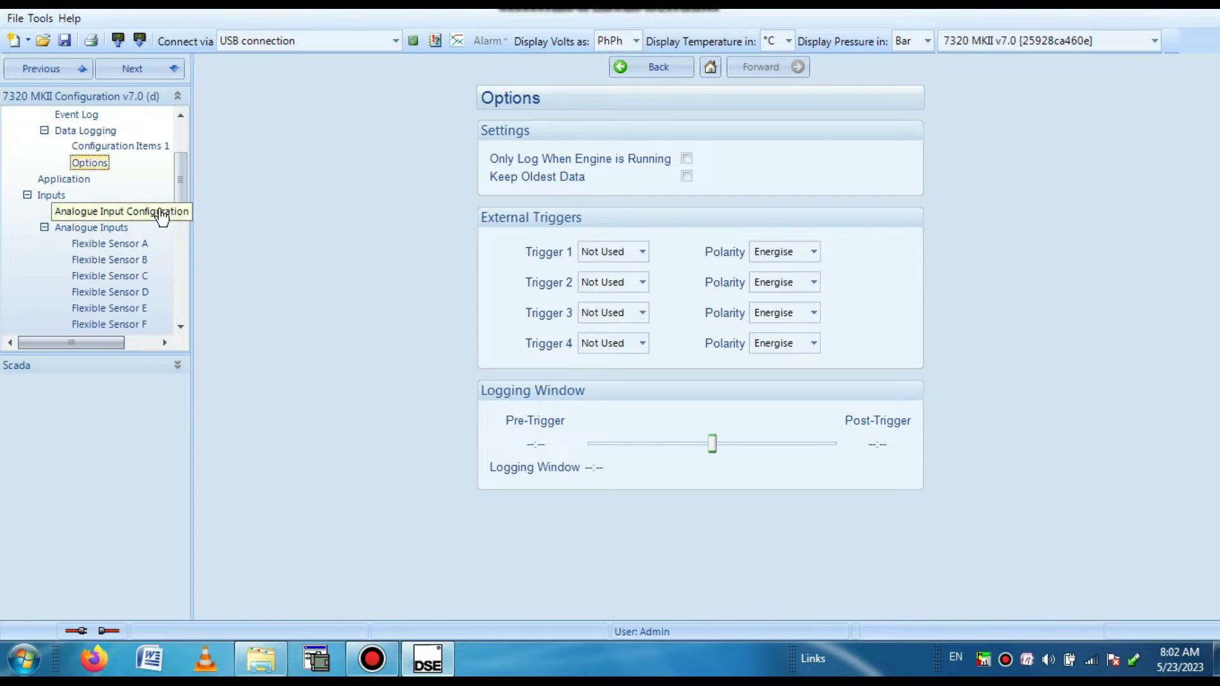
click(118, 246)
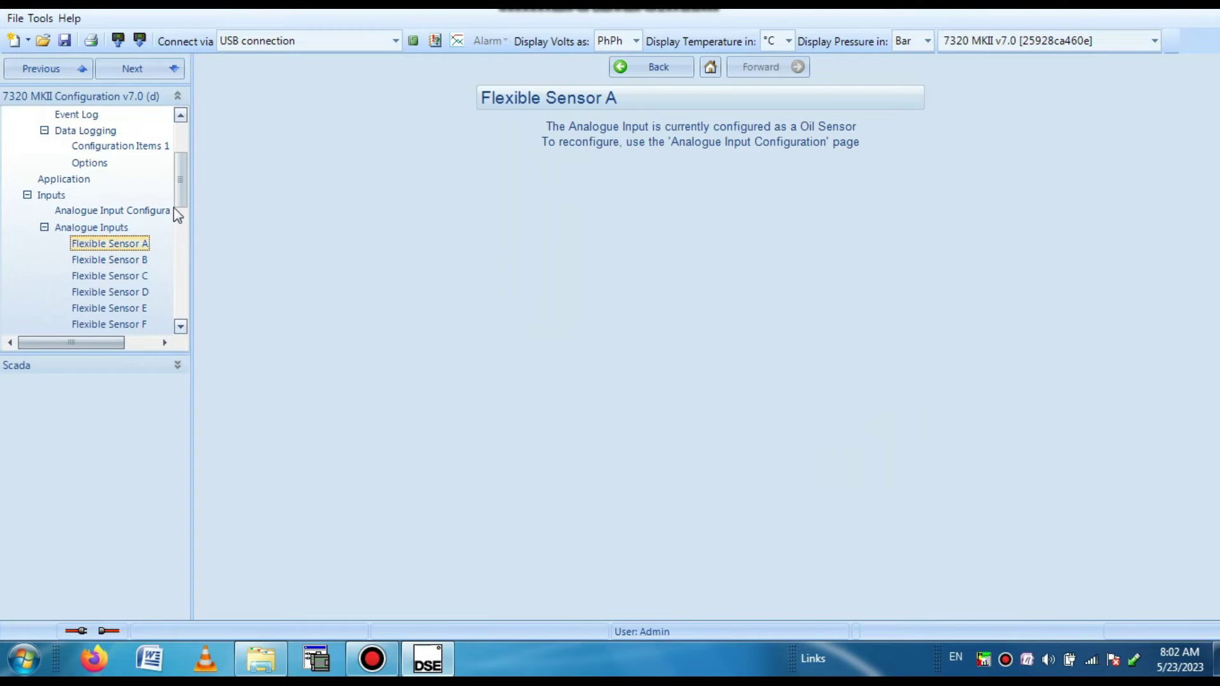
Step: Examine the Digital Inputs pages for inputs A - C and G - H and for analogue inputs A - C and D - F
drag(180, 202, 178, 241)
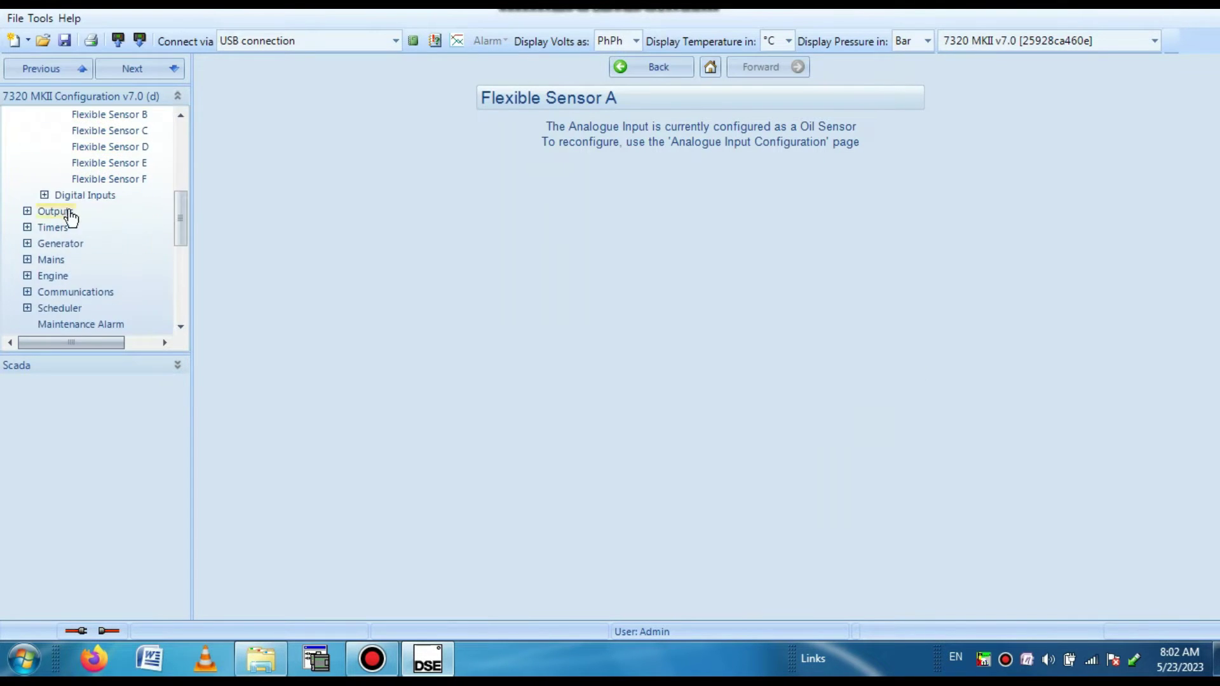
click(44, 196)
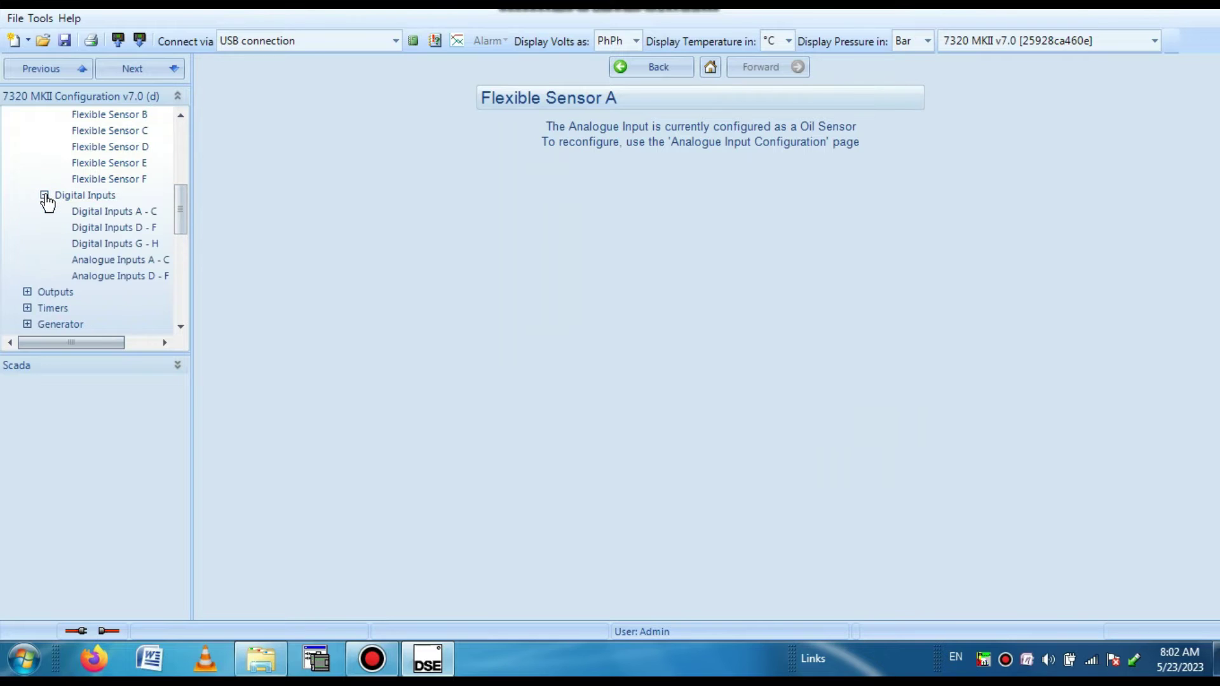
click(108, 216)
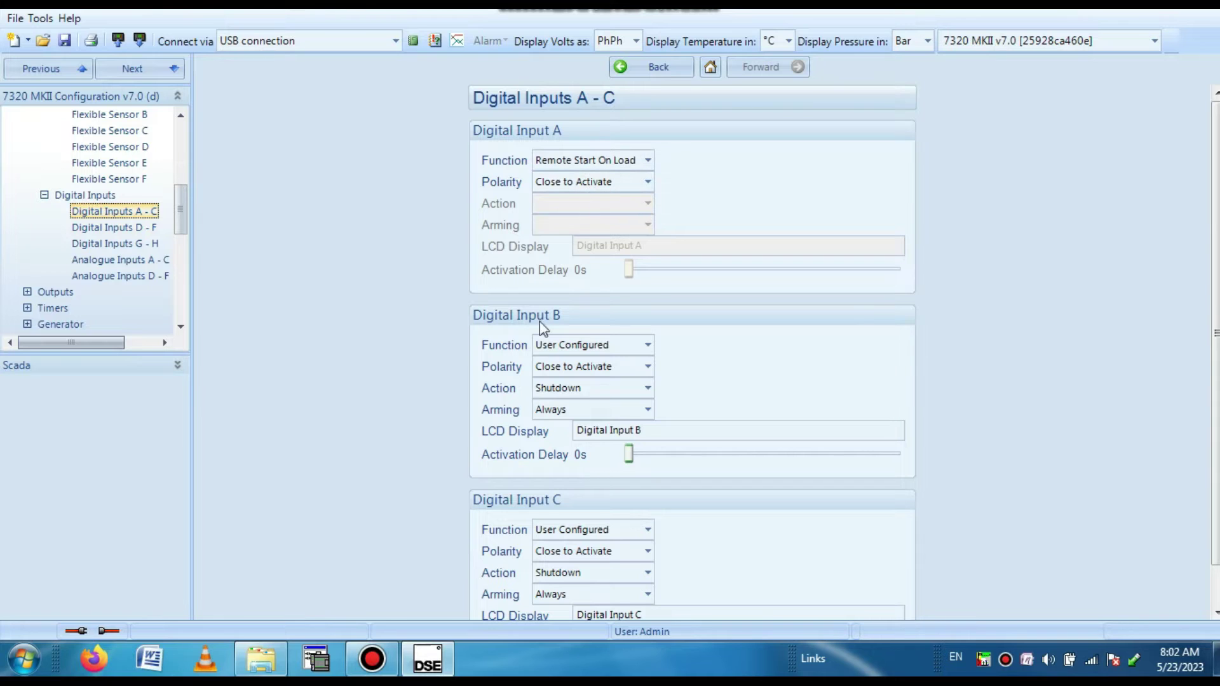
drag(181, 216, 178, 241)
click(126, 166)
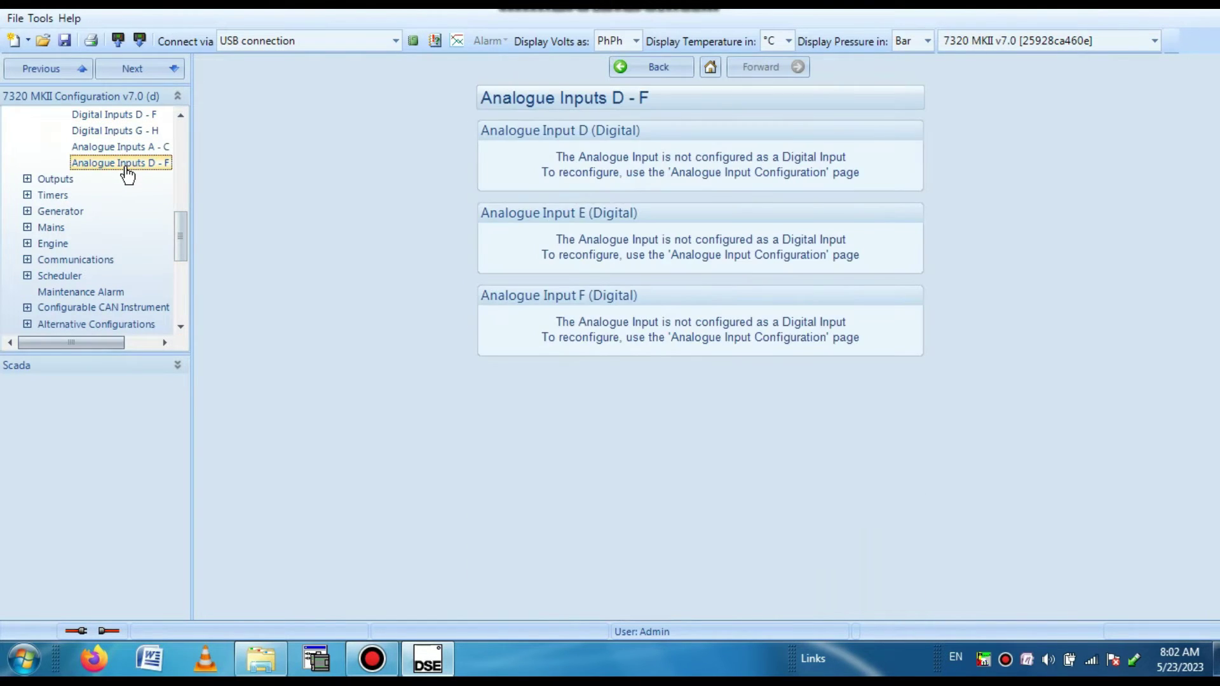
click(127, 148)
click(129, 132)
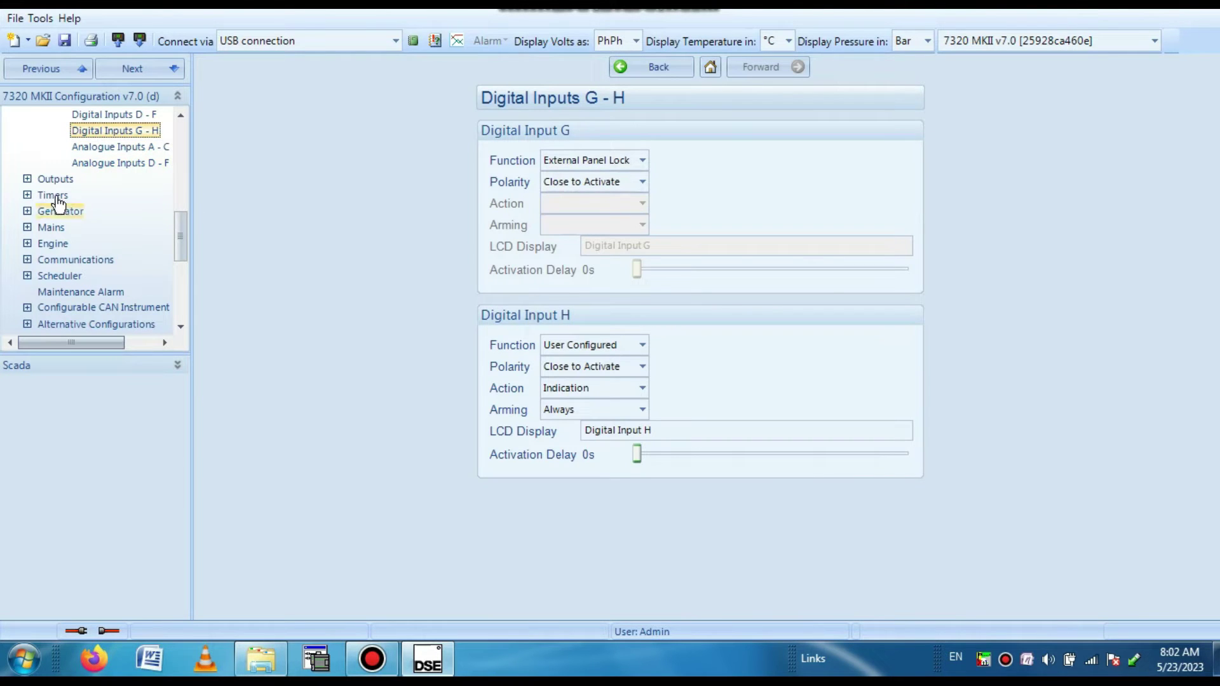
Step: Examine the Outputs settings for the digital output sources and the virtual LEDs
click(28, 180)
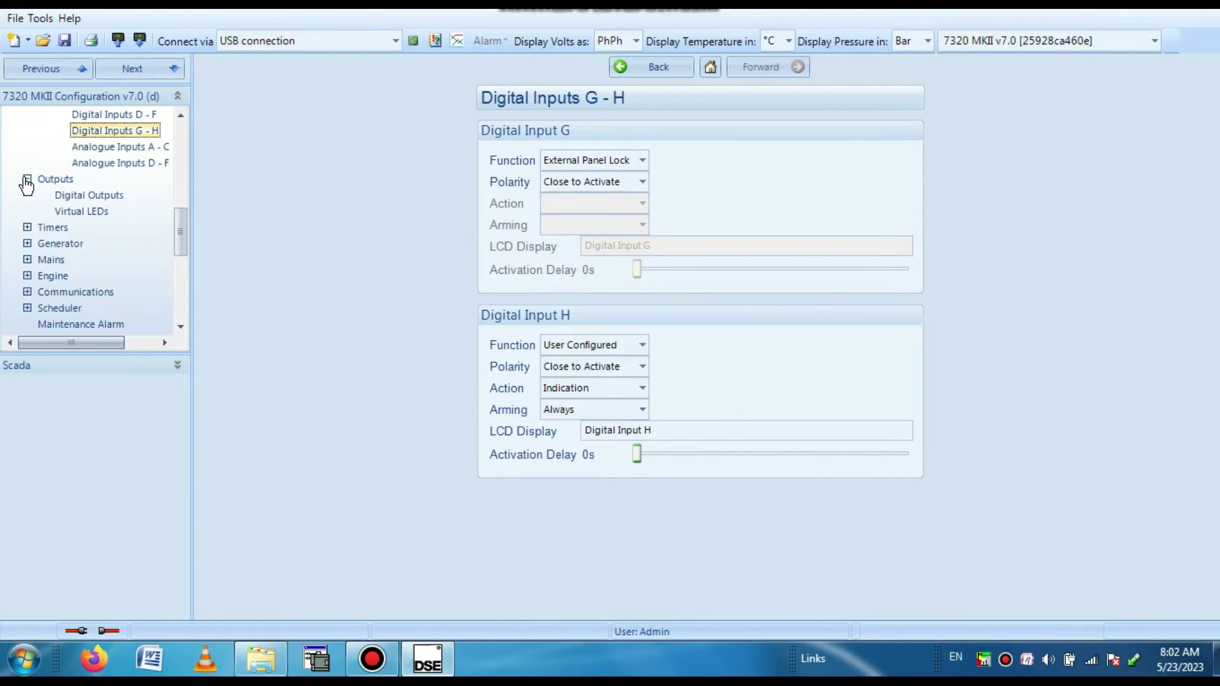
click(84, 198)
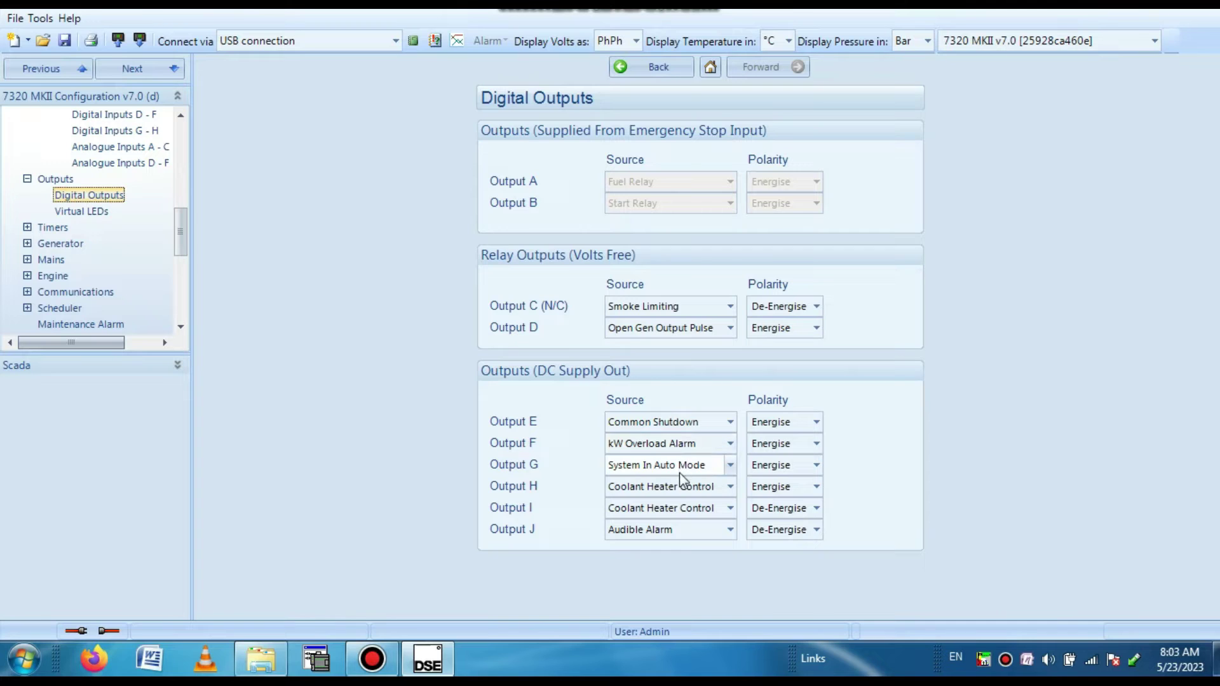
click(82, 212)
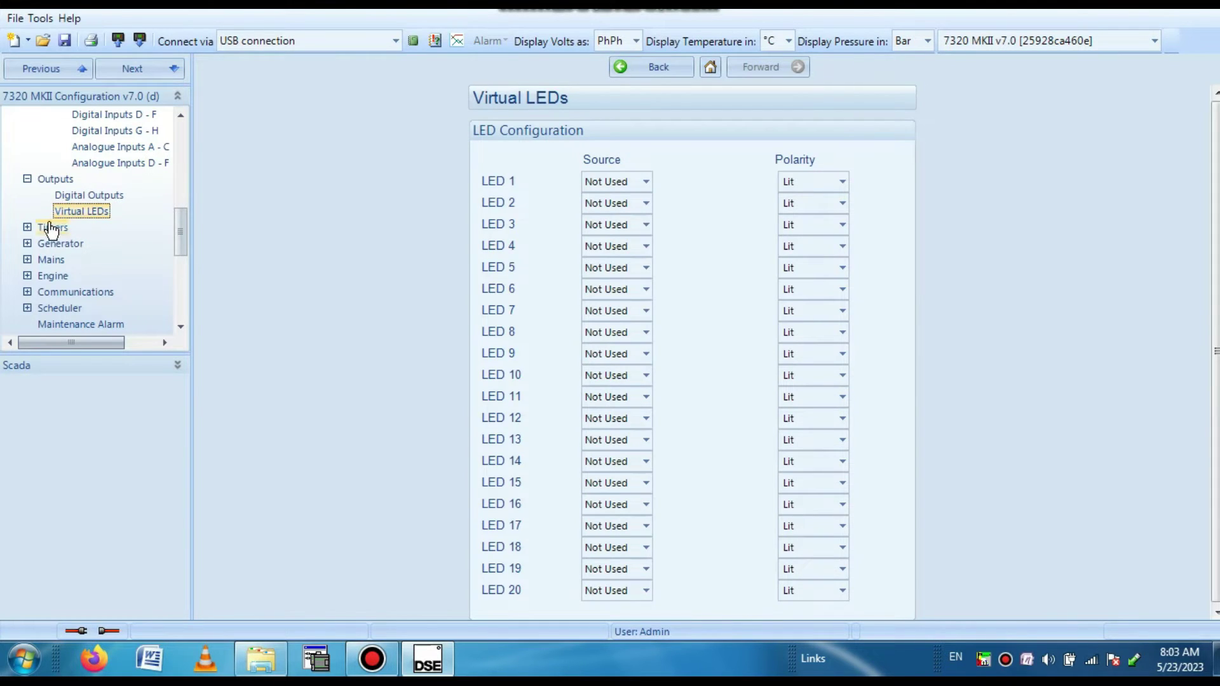
Step: Examine the Start Timers, Load/Stopping Timers and Module Timers pages
click(26, 228)
click(78, 246)
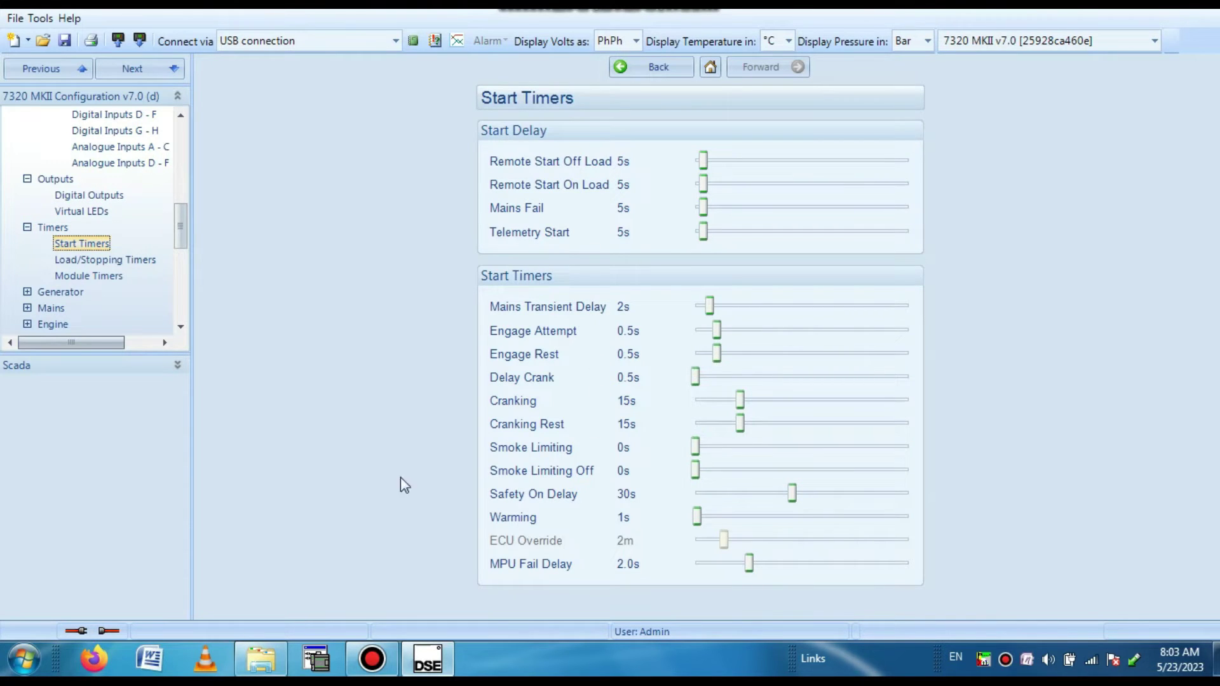
click(97, 262)
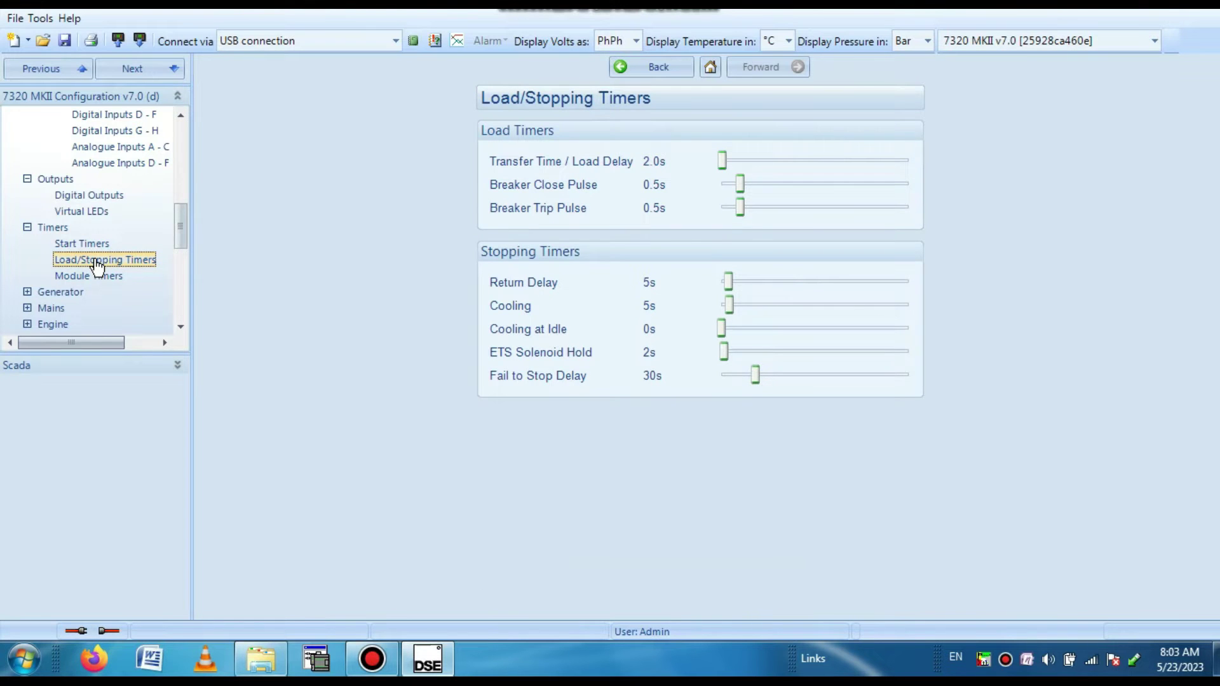
click(89, 278)
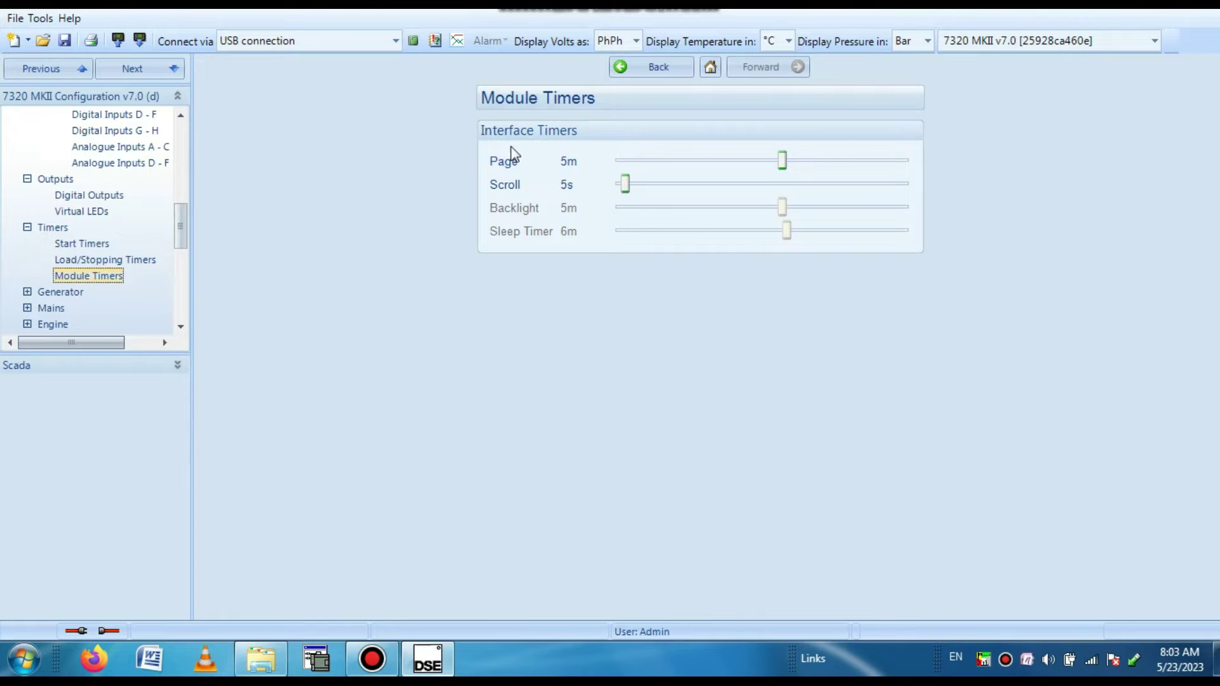
Step: Examine the Generator Options page, including the AC system, VT ratio, phase rotation alarm, breaker control and generator rating
click(27, 292)
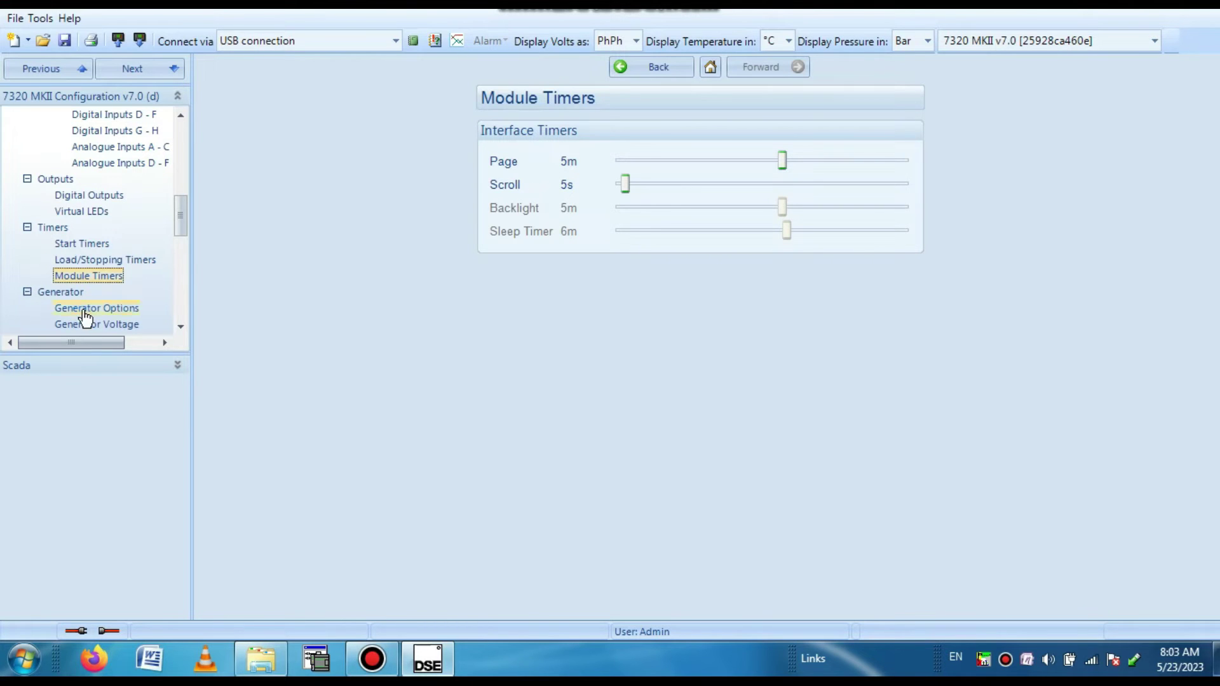
drag(180, 227, 180, 240)
click(99, 246)
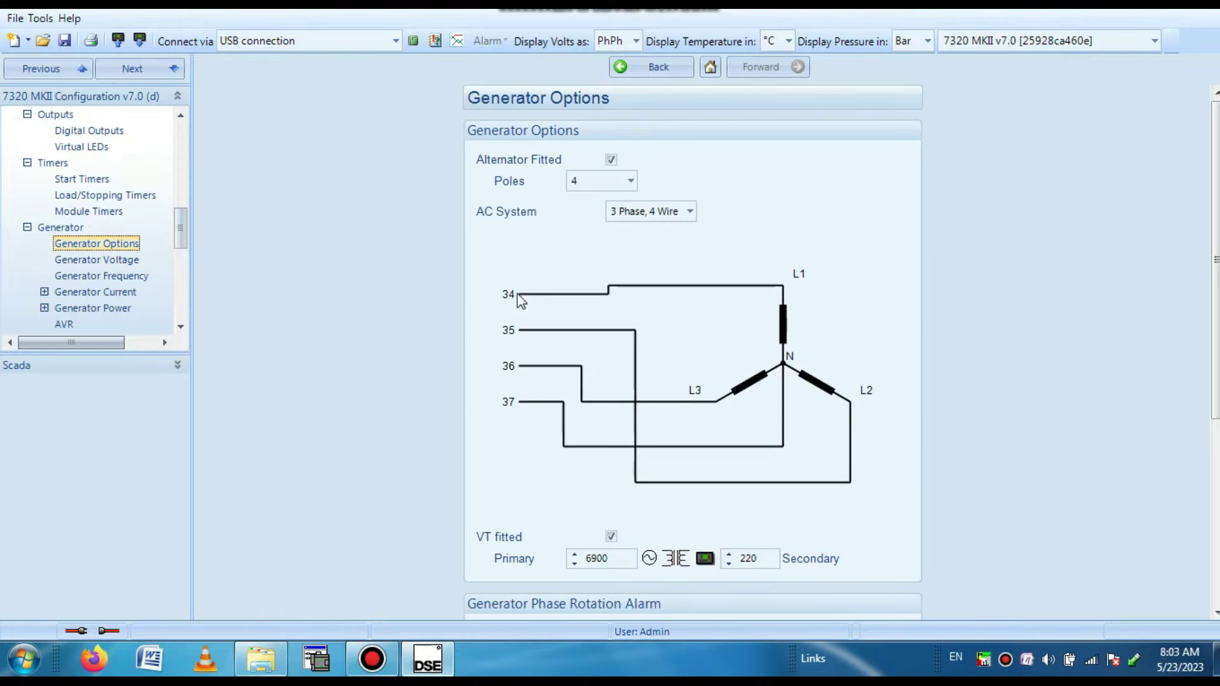
scroll(1065, 371, down, 5)
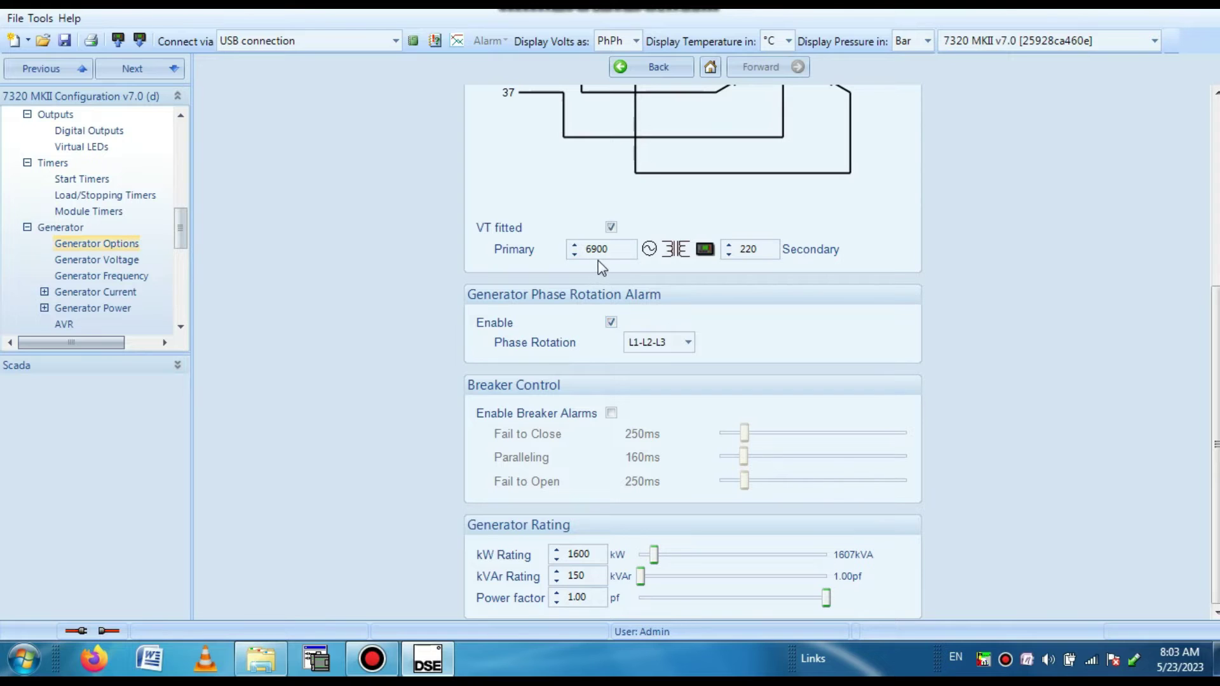
Step: Examine the Generator Voltage alarms, loading and nominal voltage settings, and open the Generator Frequency page
click(92, 266)
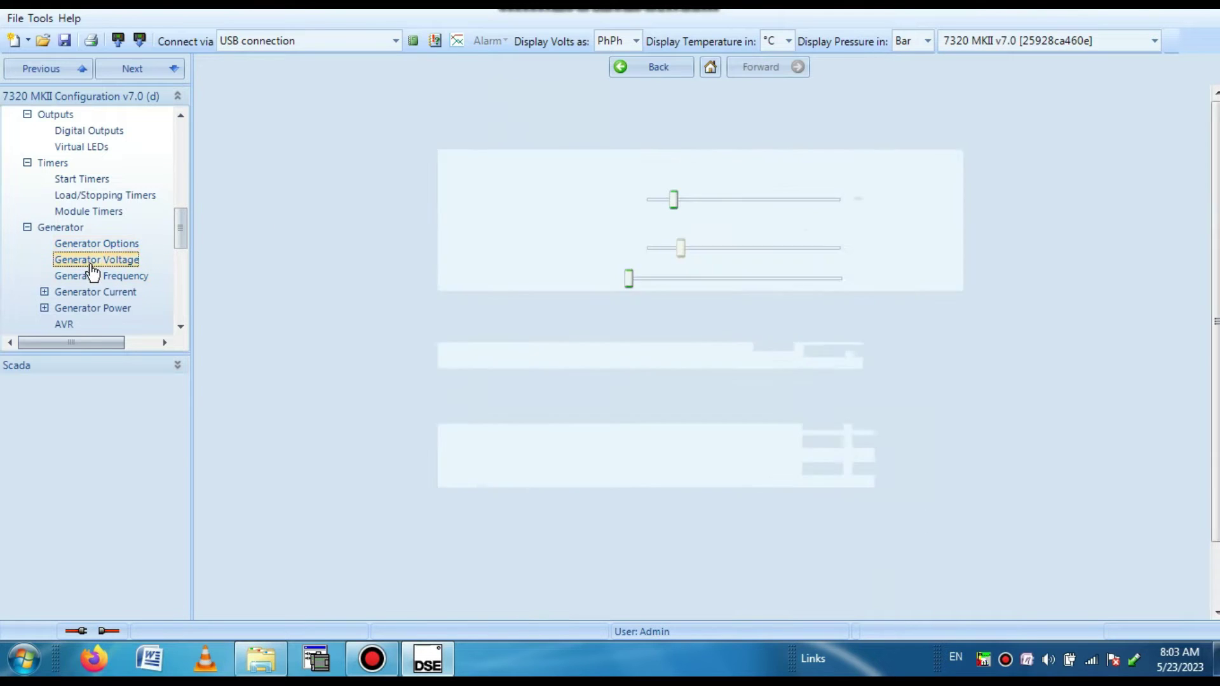
scroll(1023, 317, down, 1)
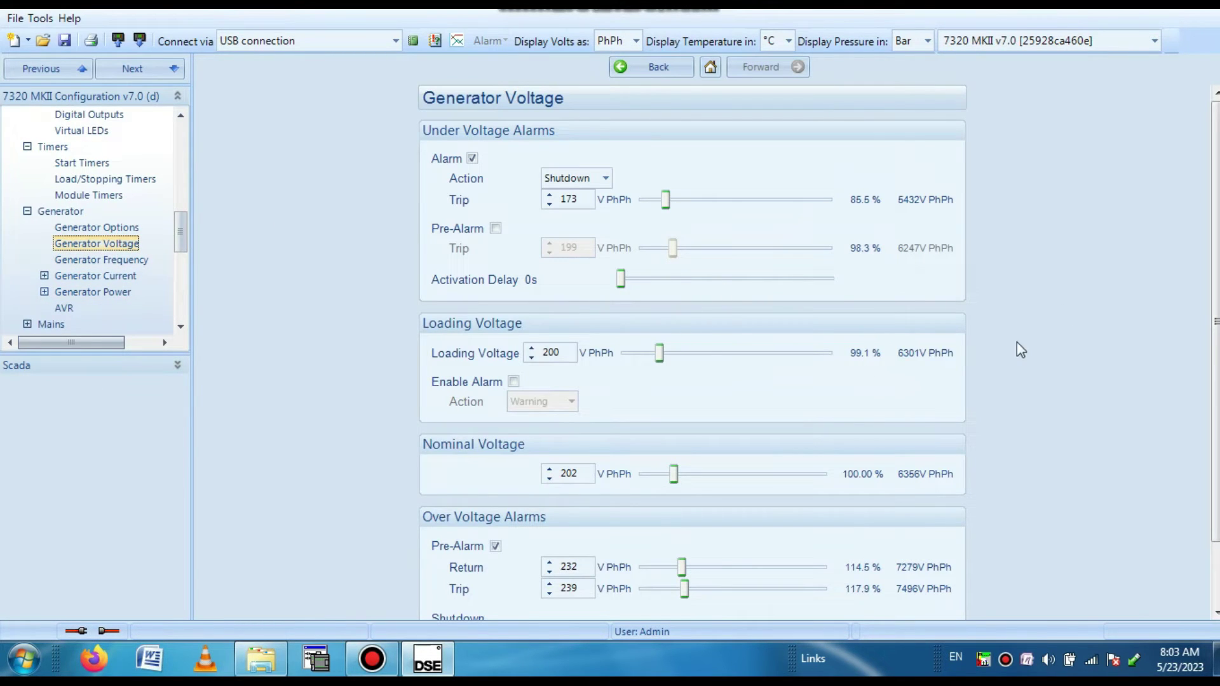
scroll(1026, 335, down, 1)
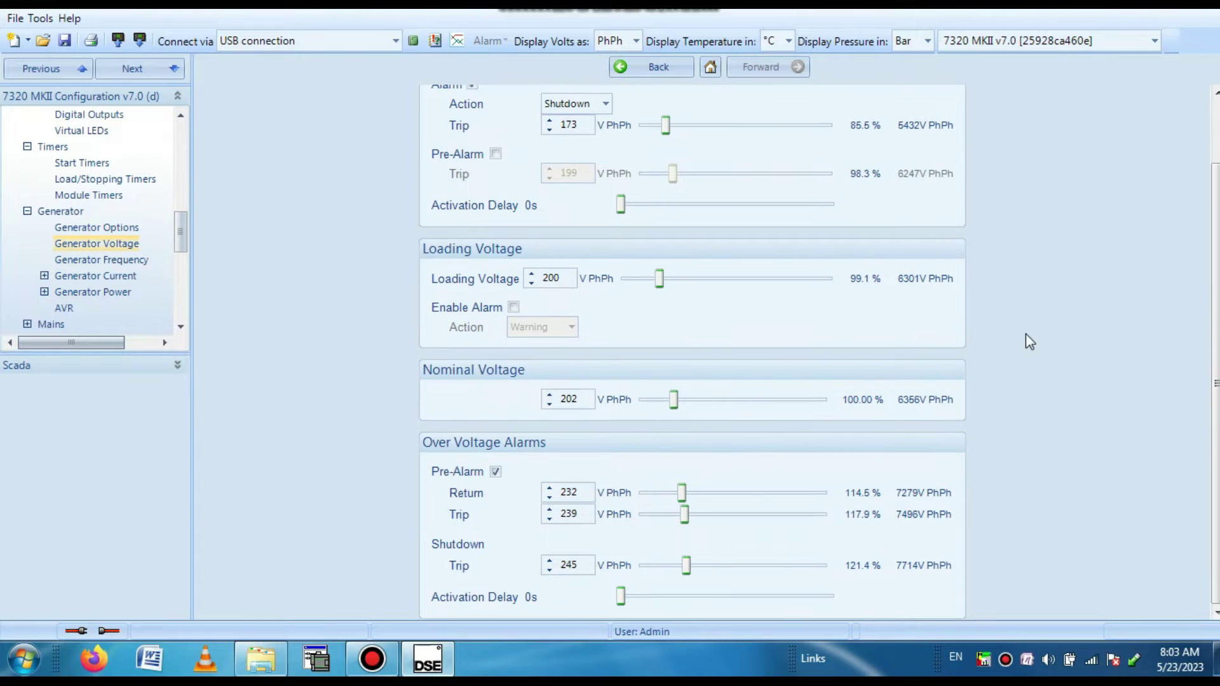
click(93, 266)
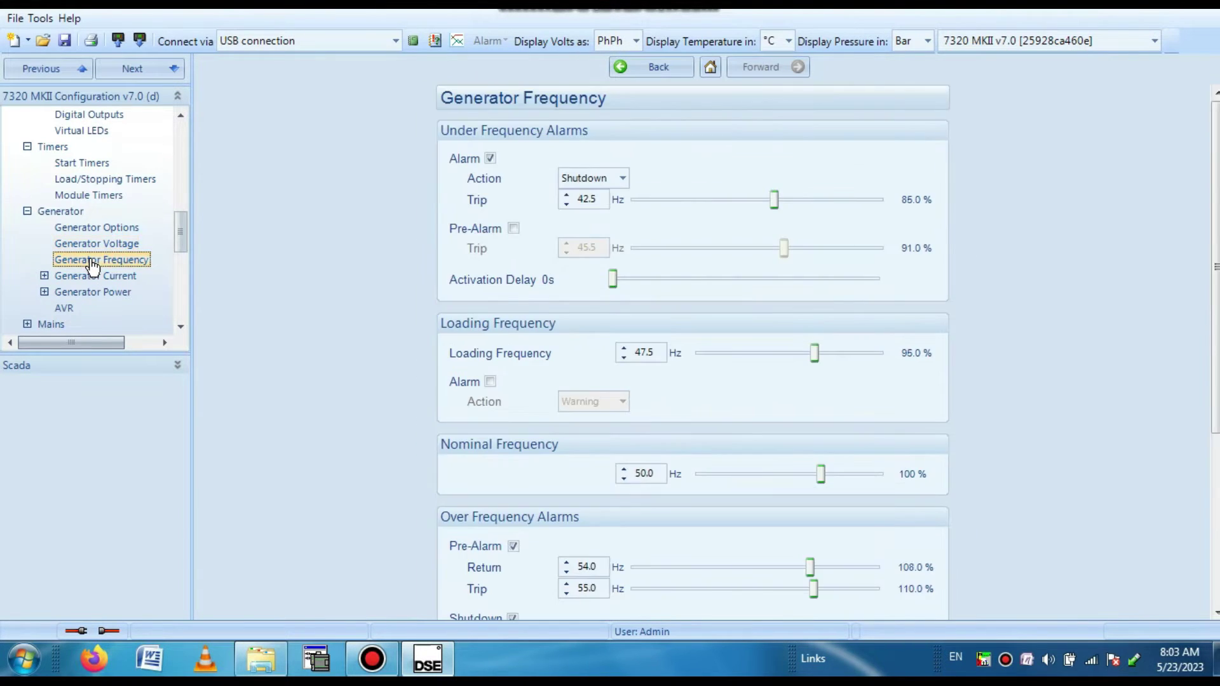
Step: Examine the Mains Options page down to the mains rating, and the Mains Alarms voltage and frequency settings
scroll(1043, 367, down, 2)
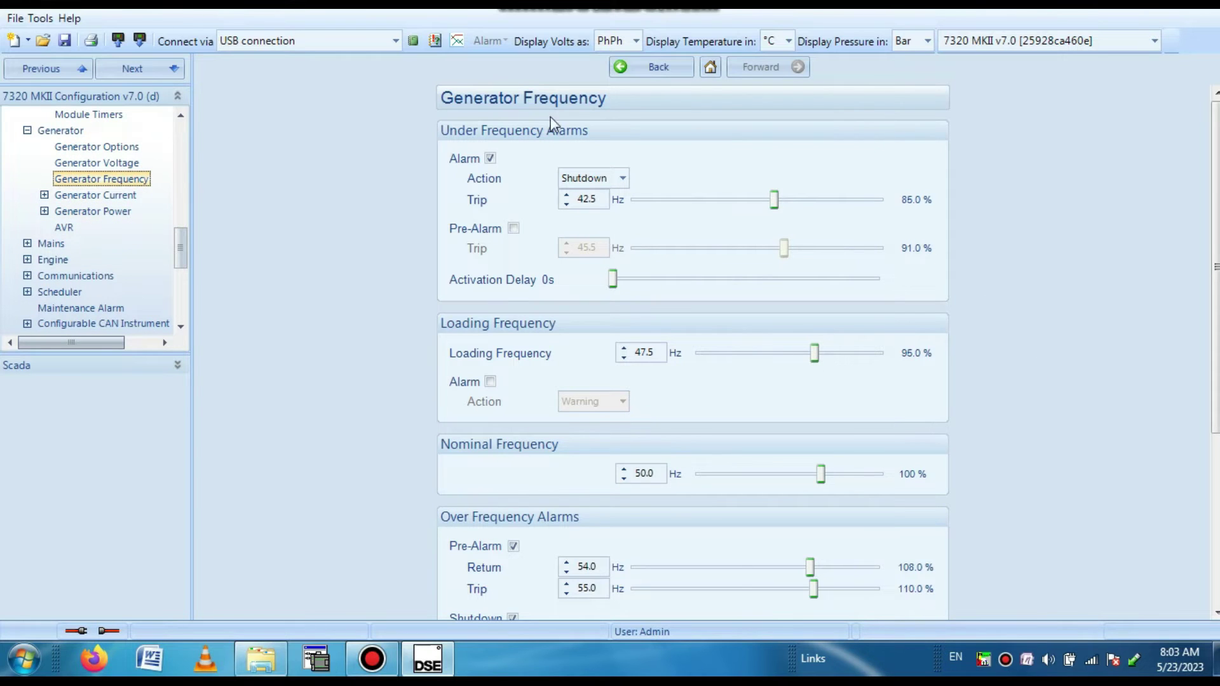
click(28, 244)
click(102, 263)
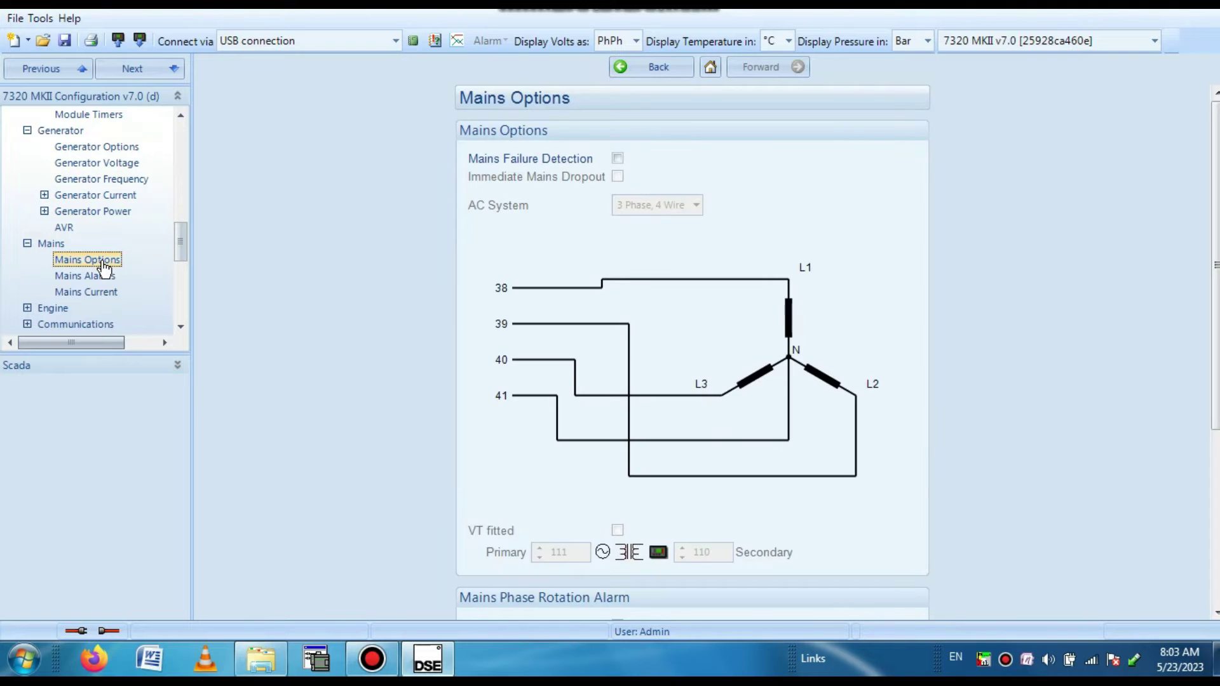
scroll(1053, 420, down, 4)
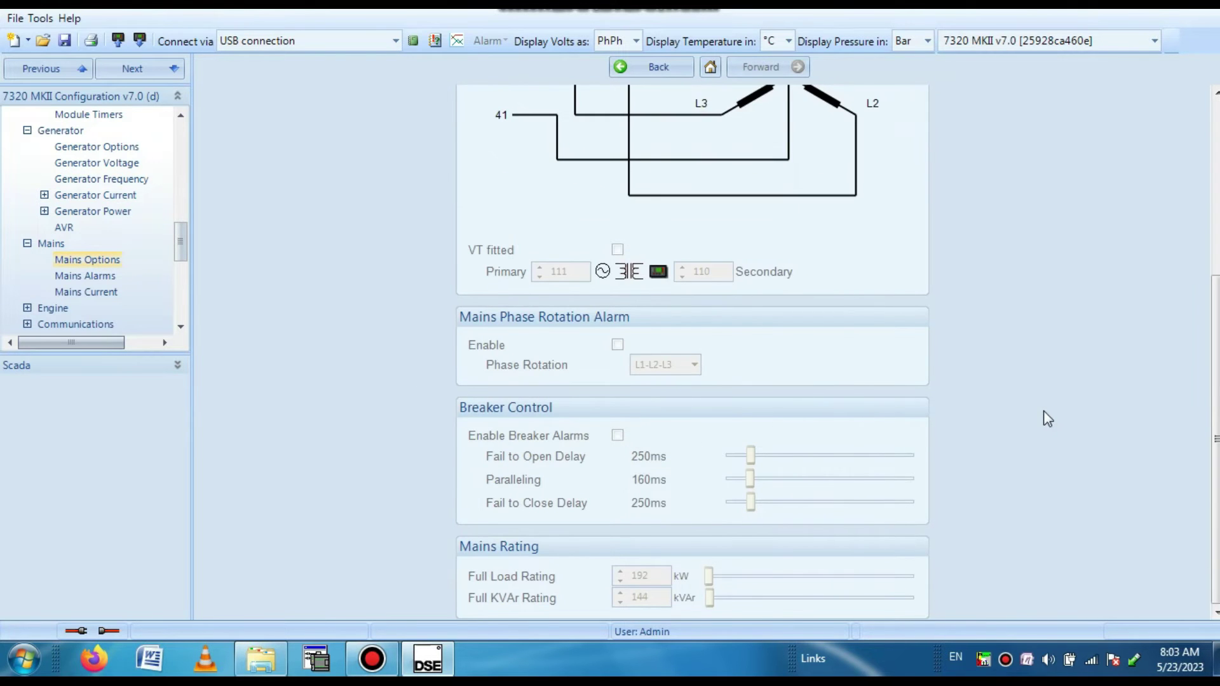
click(72, 278)
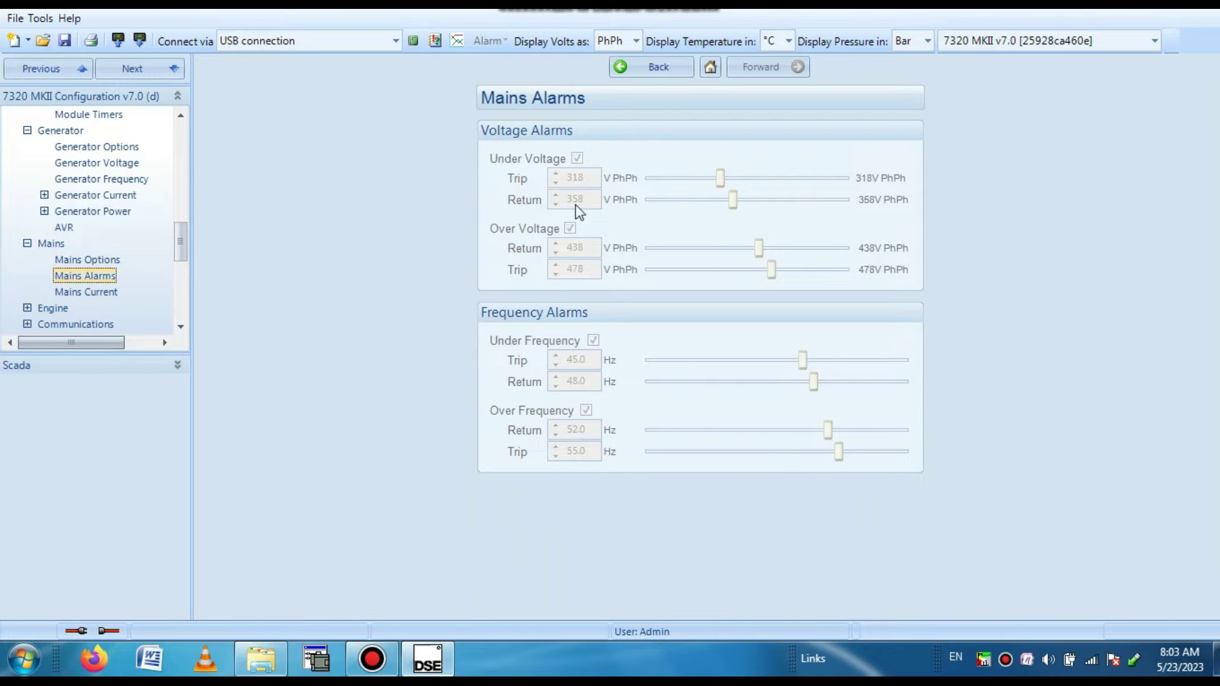
Step: Examine the engine's Oil Pressure settings and both the Coolant Temperature Alarms and Coolant Temperature Control pages
drag(178, 245, 178, 268)
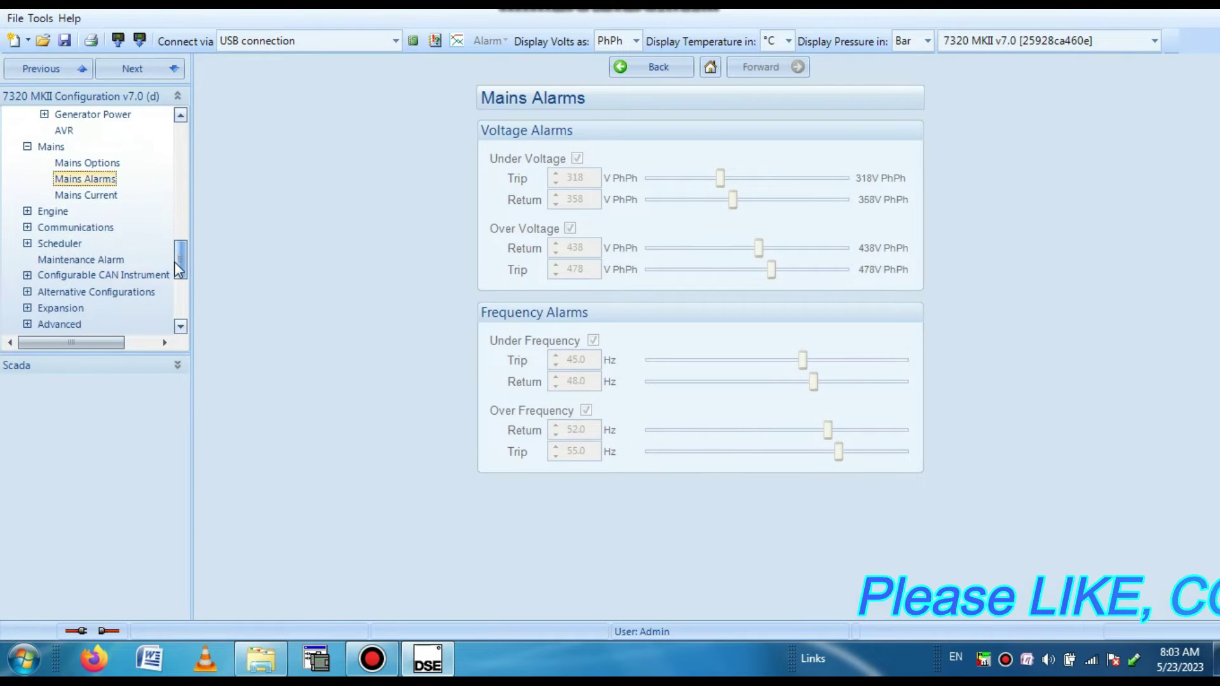
click(28, 212)
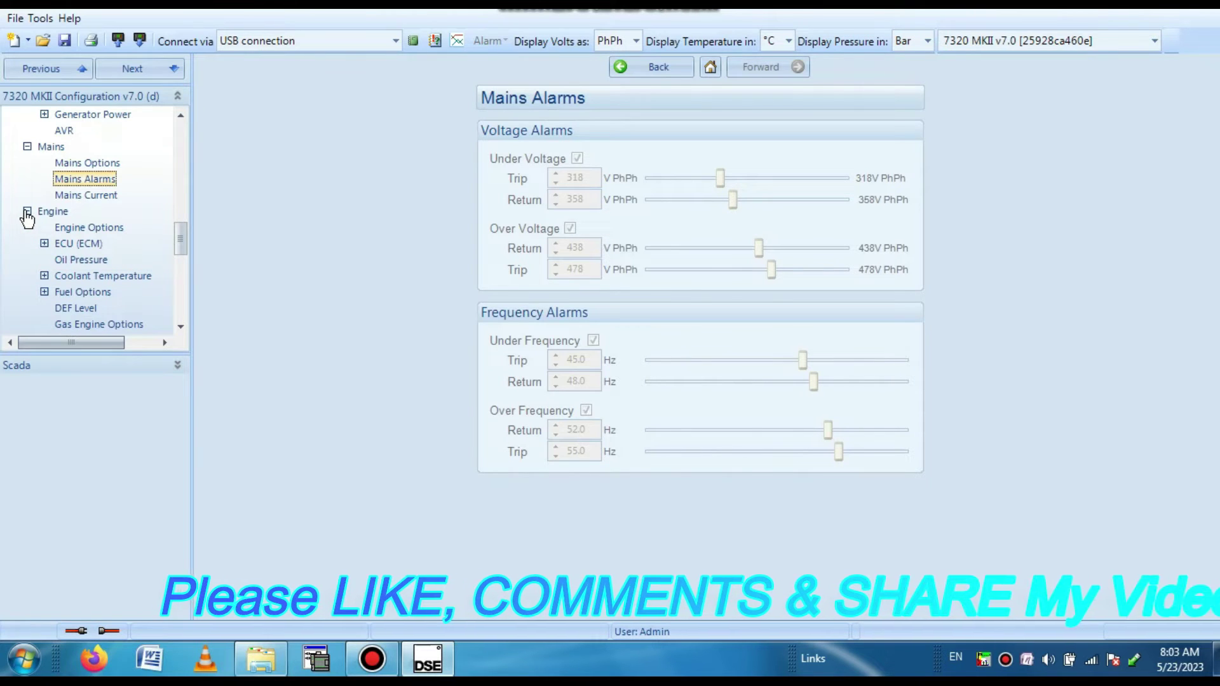
click(87, 267)
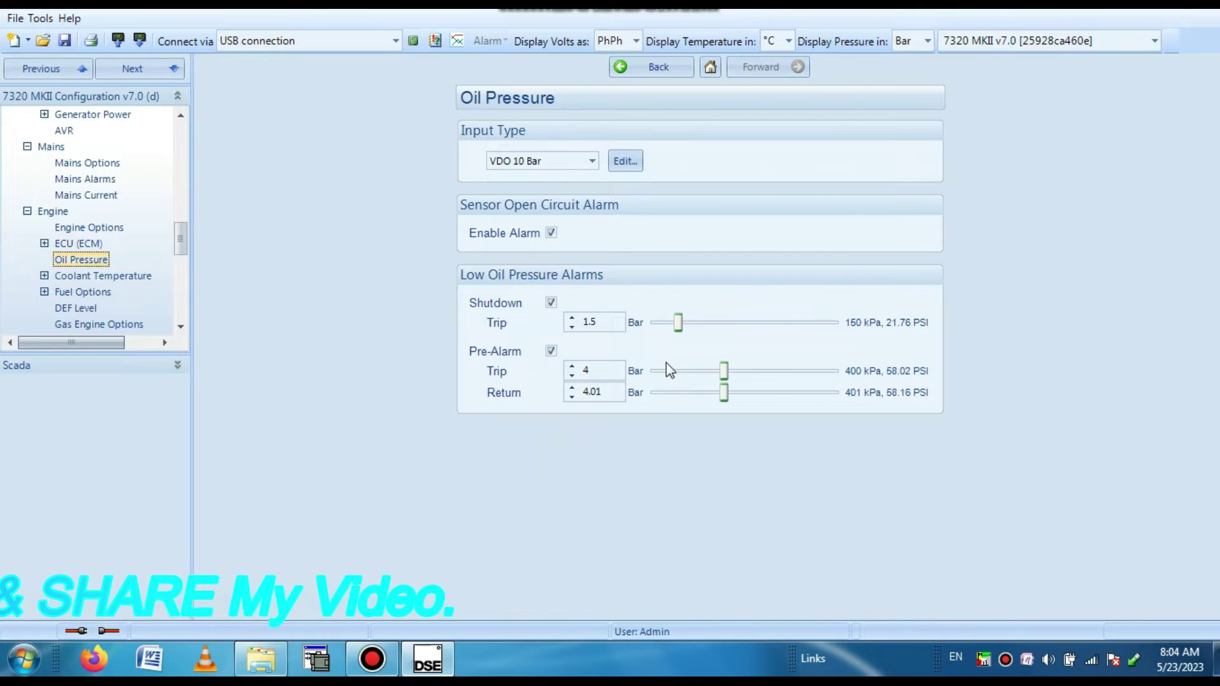
click(44, 276)
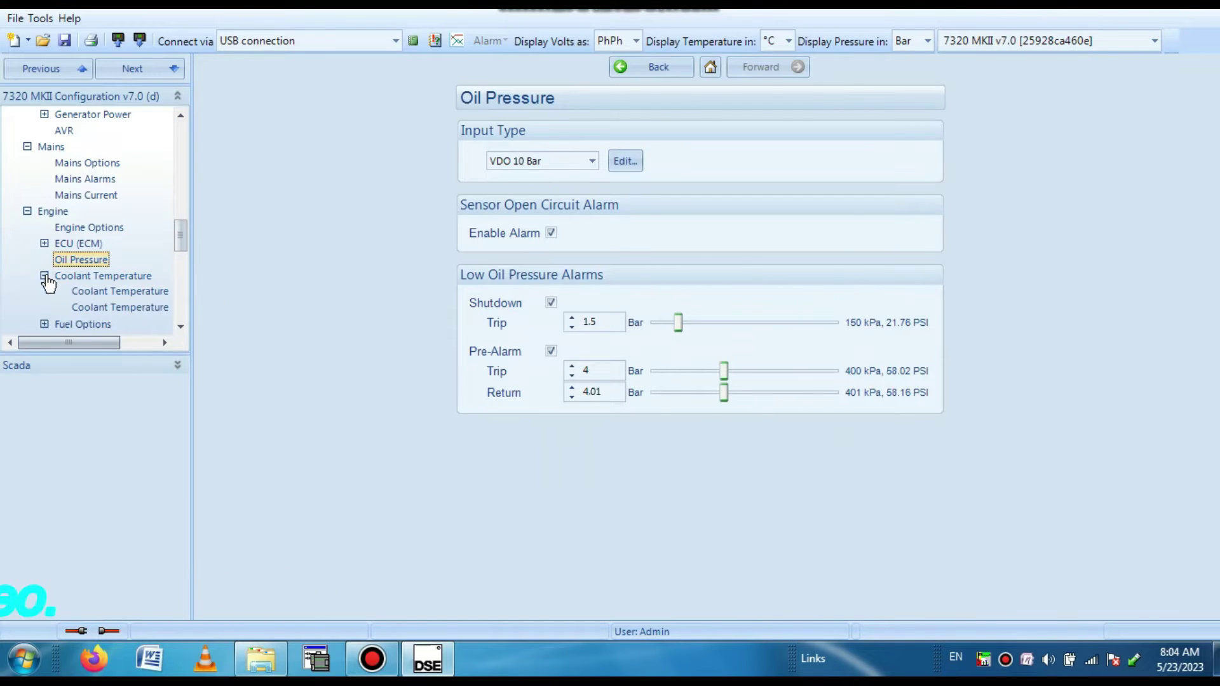
click(96, 292)
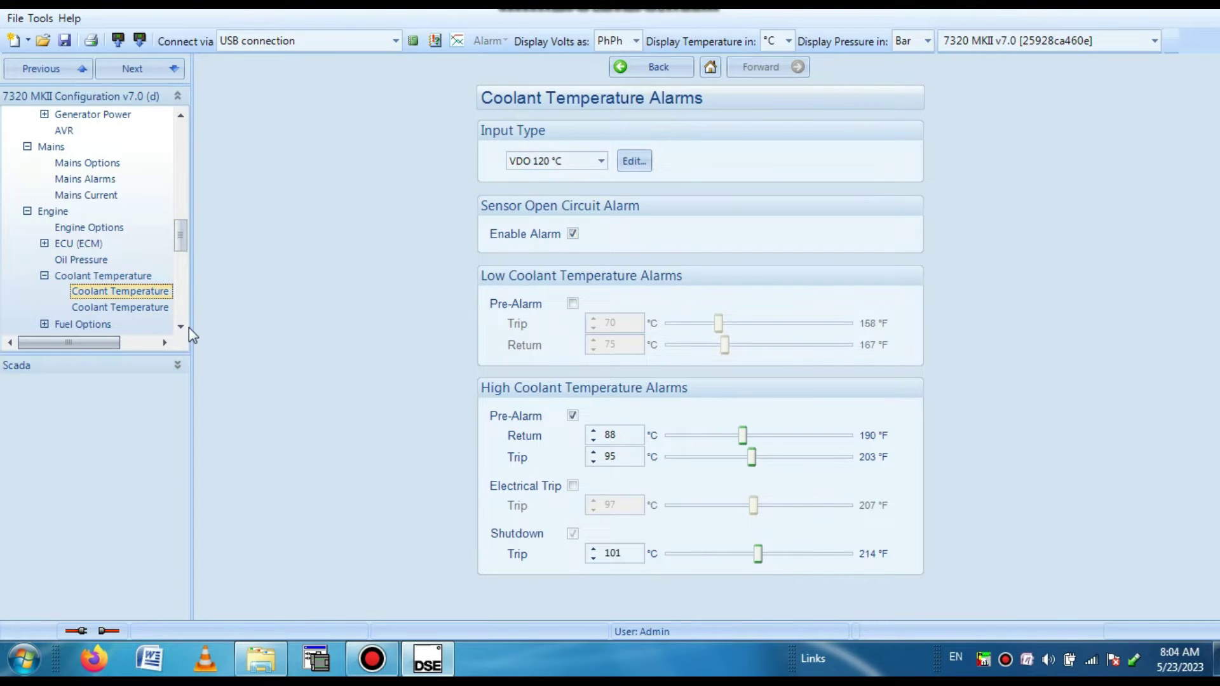
scroll(180, 326, down, 3)
click(107, 265)
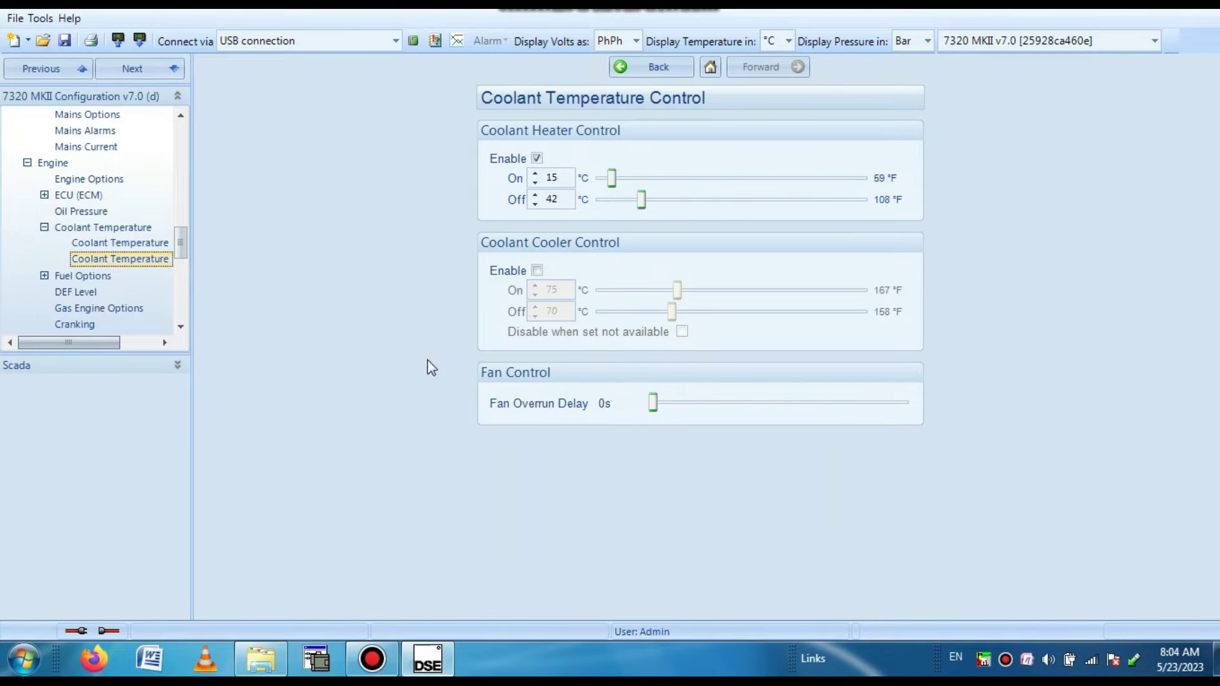
Step: Widen the configuration tree to show full page names and examine Fuel Control and Monitoring and the fuel Advanced Alarms
click(44, 276)
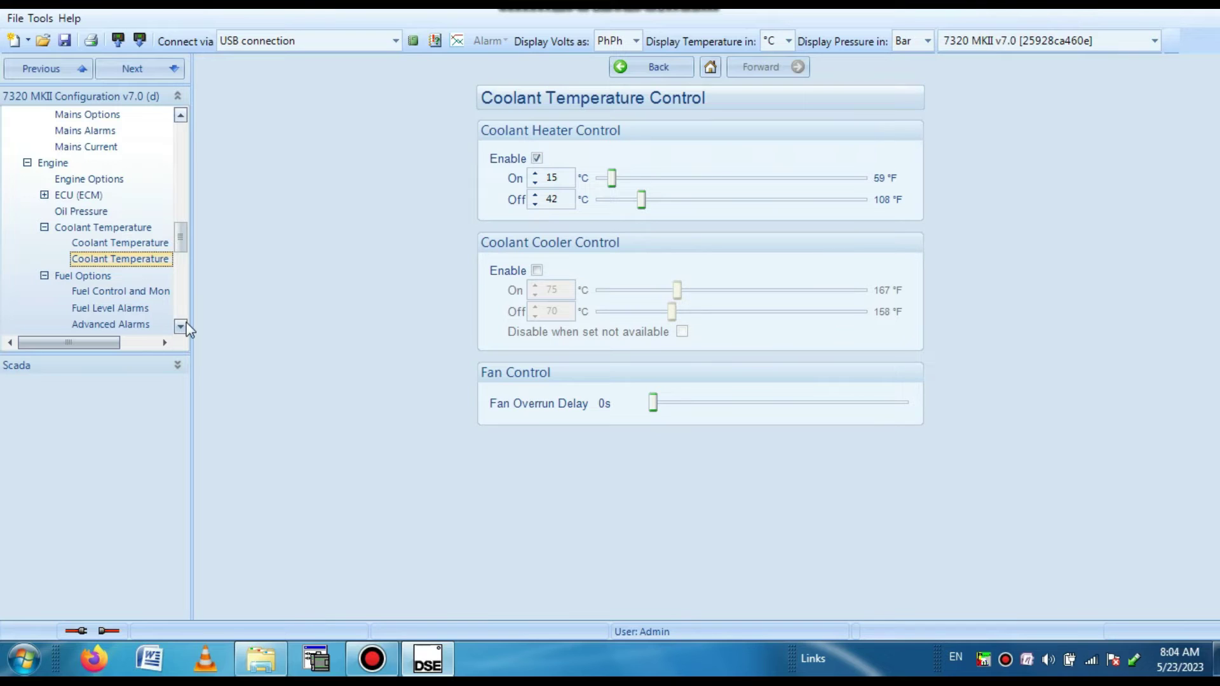
drag(192, 318, 246, 316)
click(234, 342)
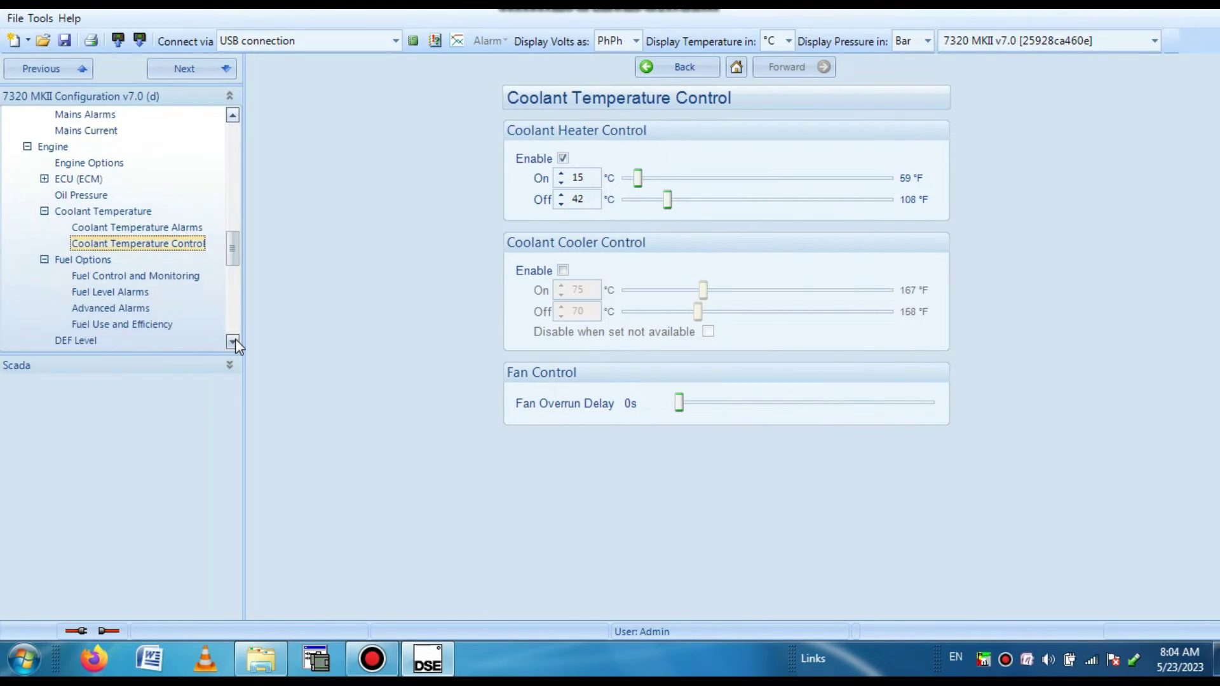
click(233, 342)
click(233, 342)
click(170, 248)
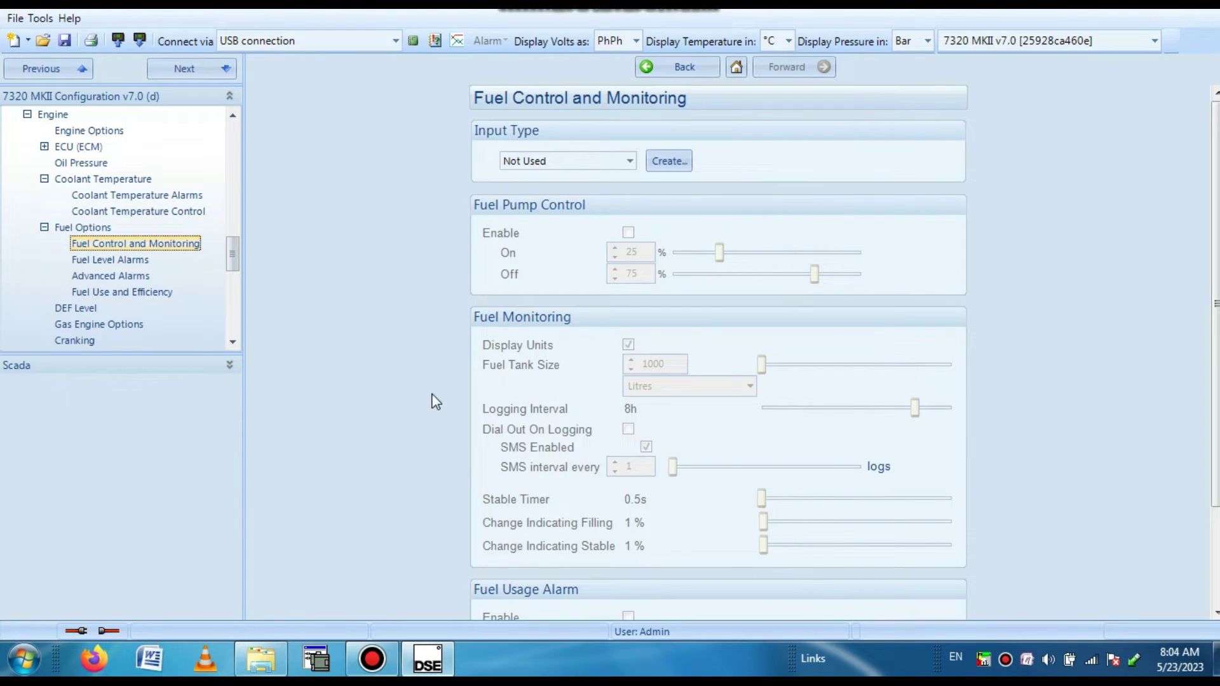
click(111, 280)
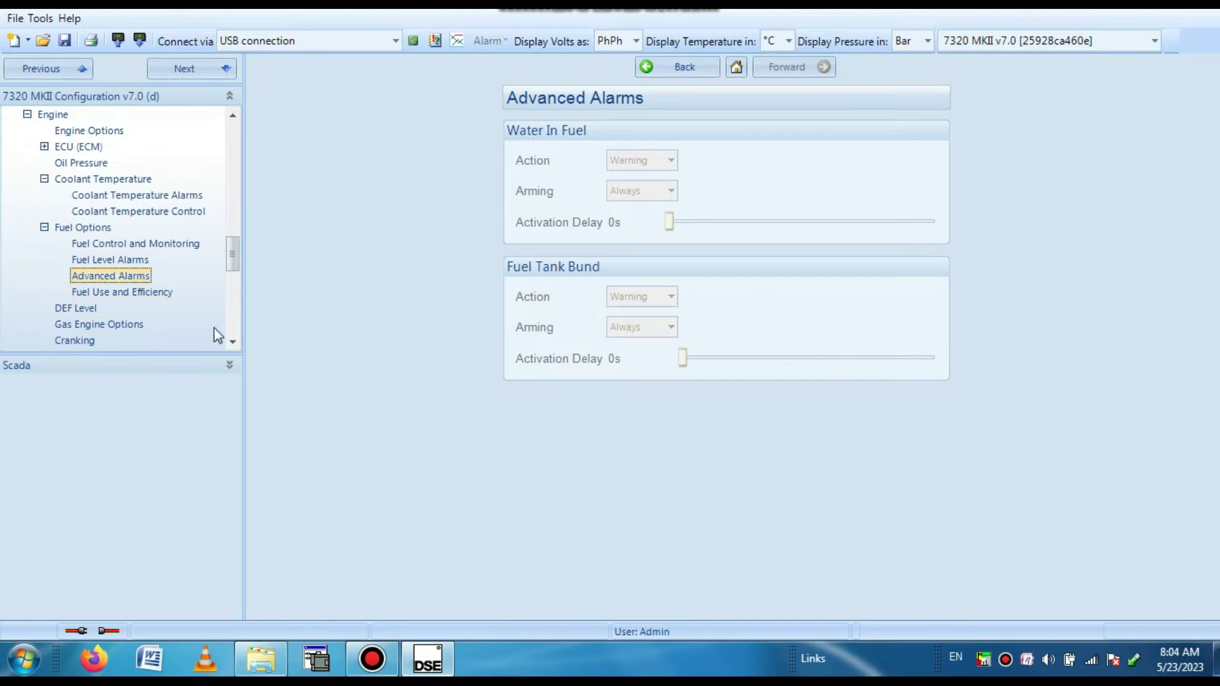
Step: Examine the engine's Speed Sensing options and the under speed, over speed and run away values in Speed Settings
click(232, 343)
click(233, 343)
click(232, 343)
click(233, 344)
click(232, 344)
click(233, 343)
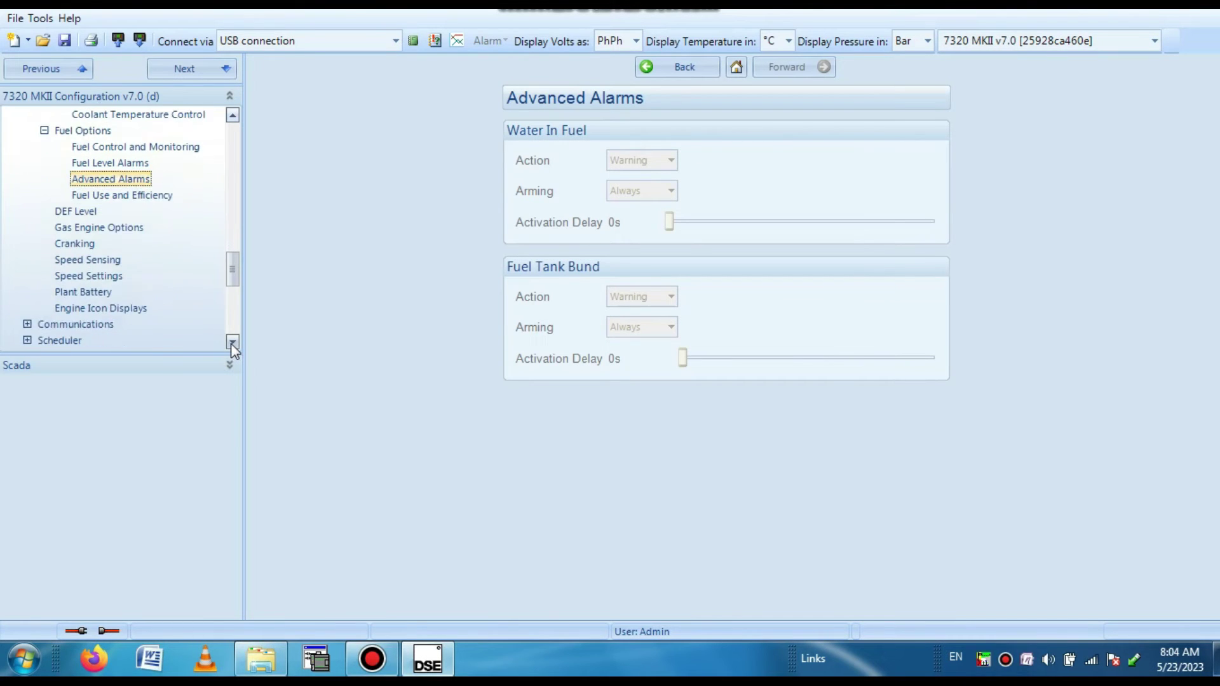
click(232, 343)
click(96, 250)
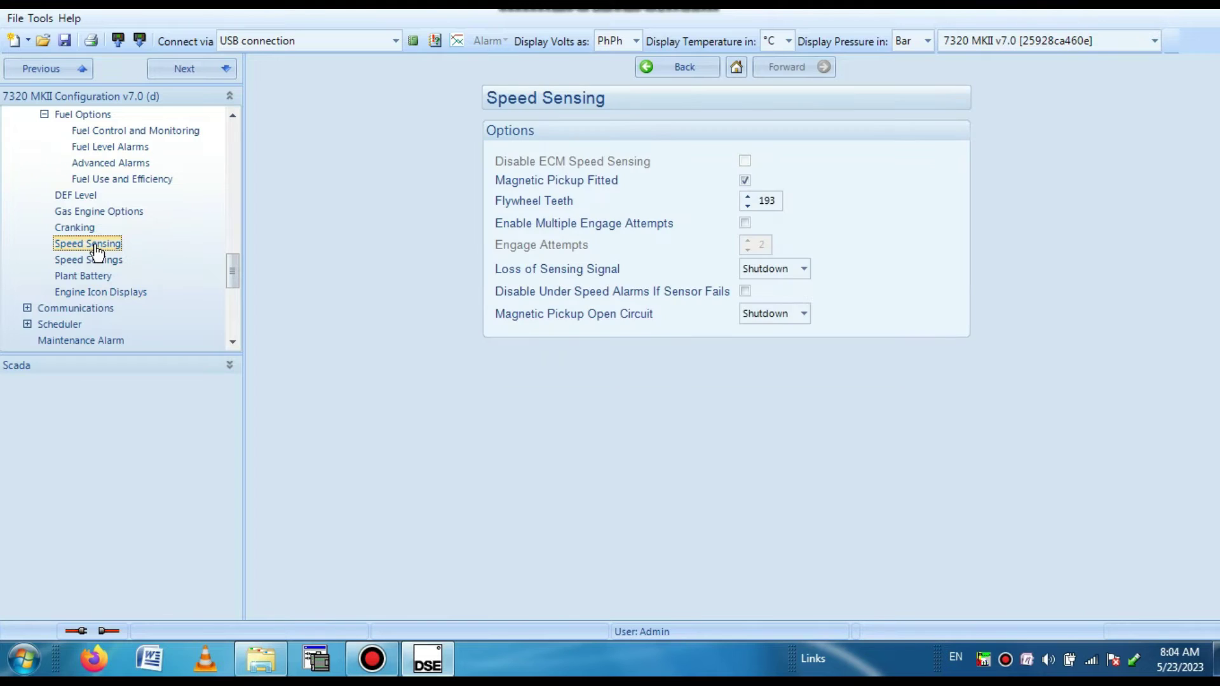
click(94, 261)
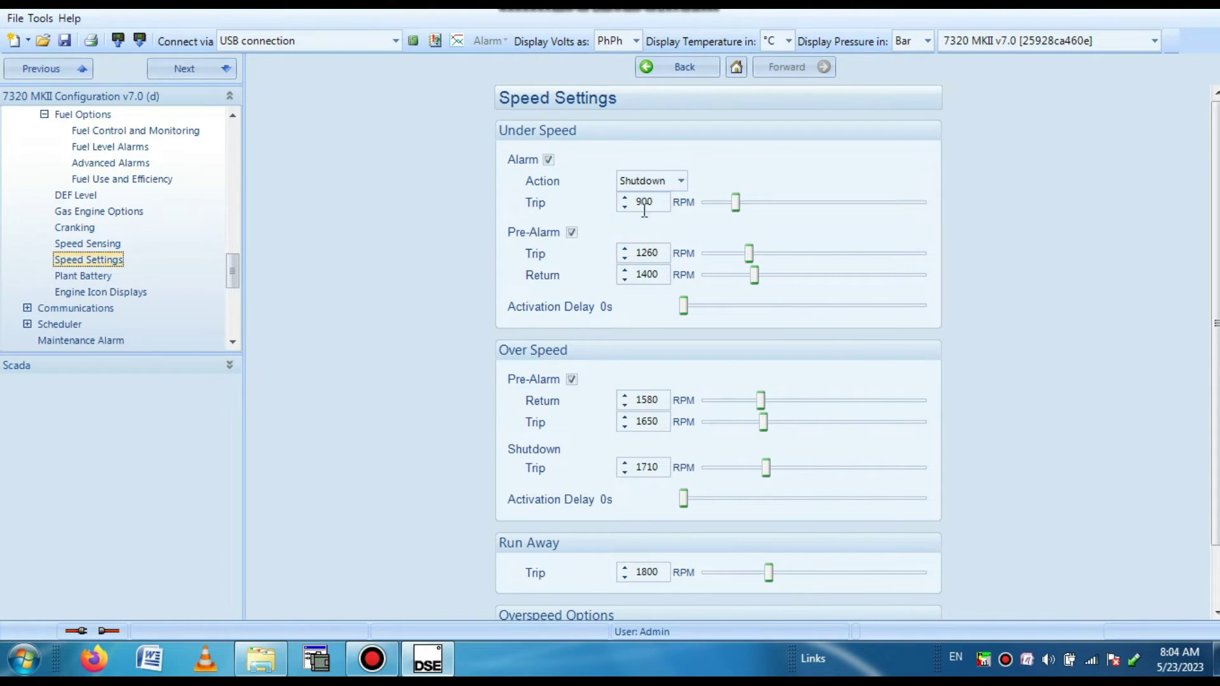
Step: Examine the Communications Options module identification and the basic serial port and modem settings of the RS232 port
scroll(233, 338, down, 1)
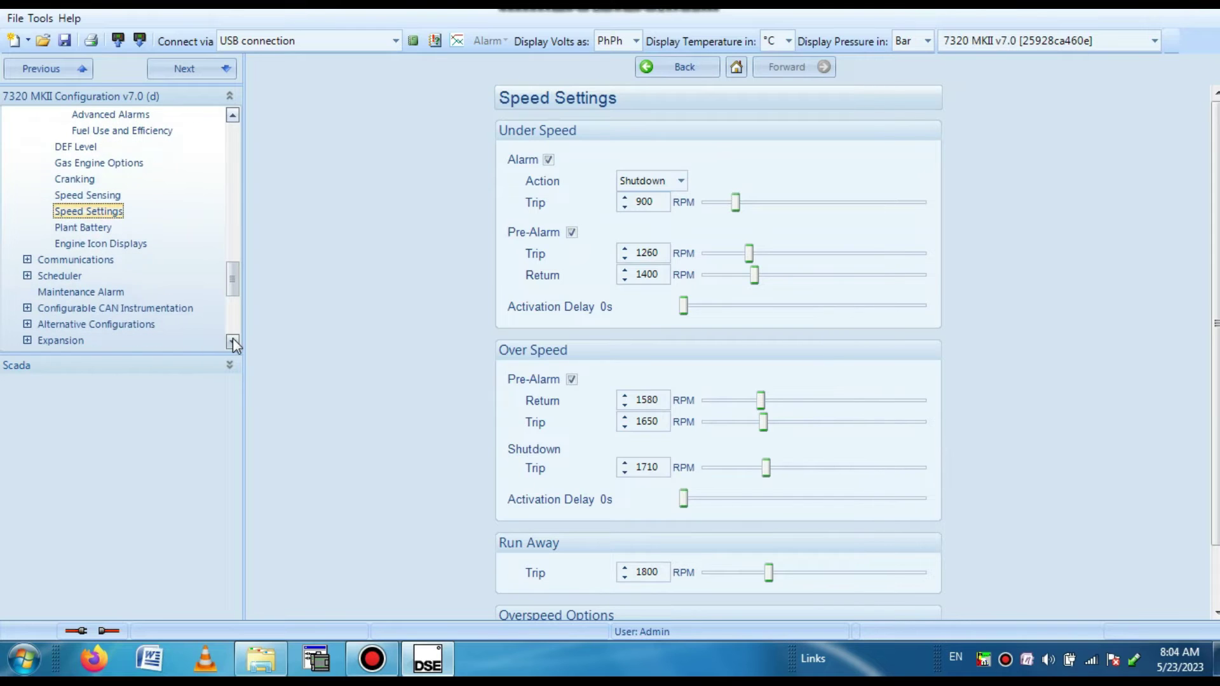
click(27, 261)
click(102, 278)
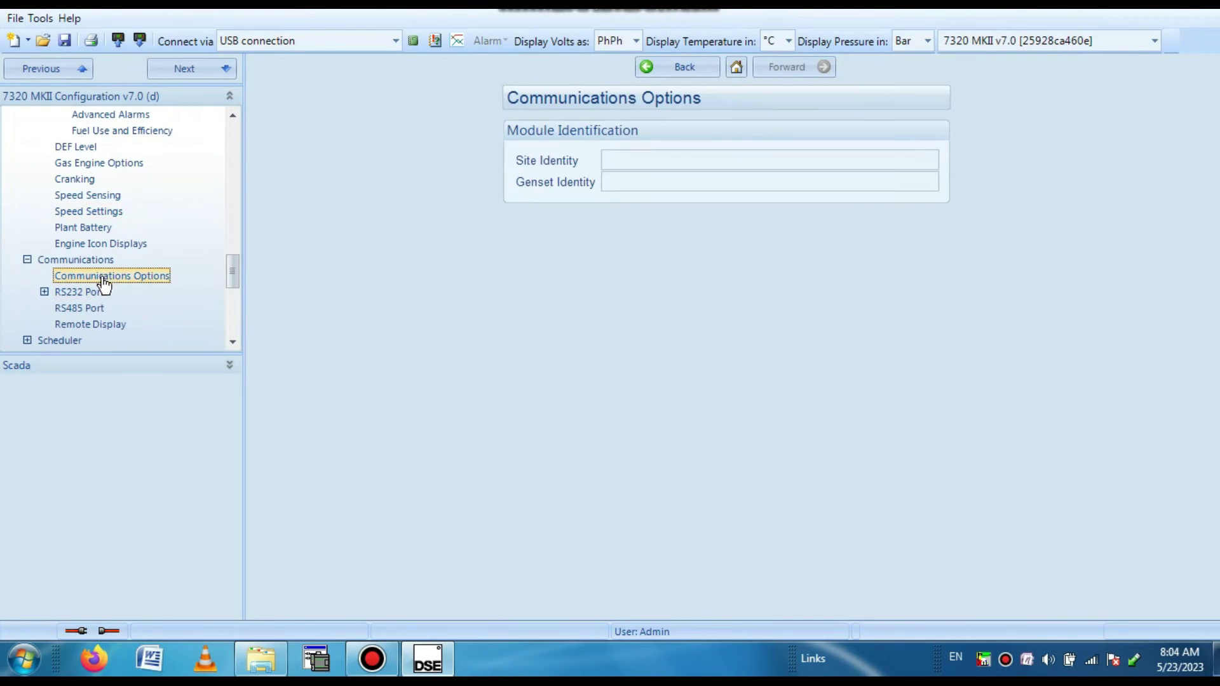
click(77, 294)
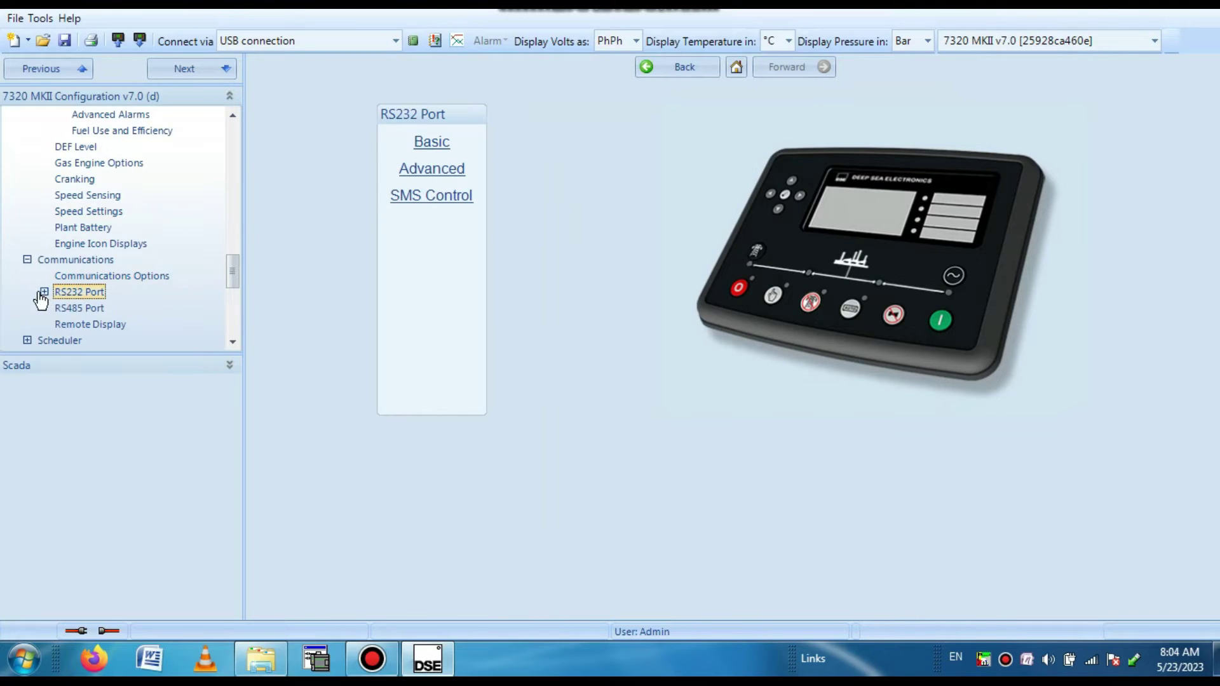
click(44, 292)
click(82, 309)
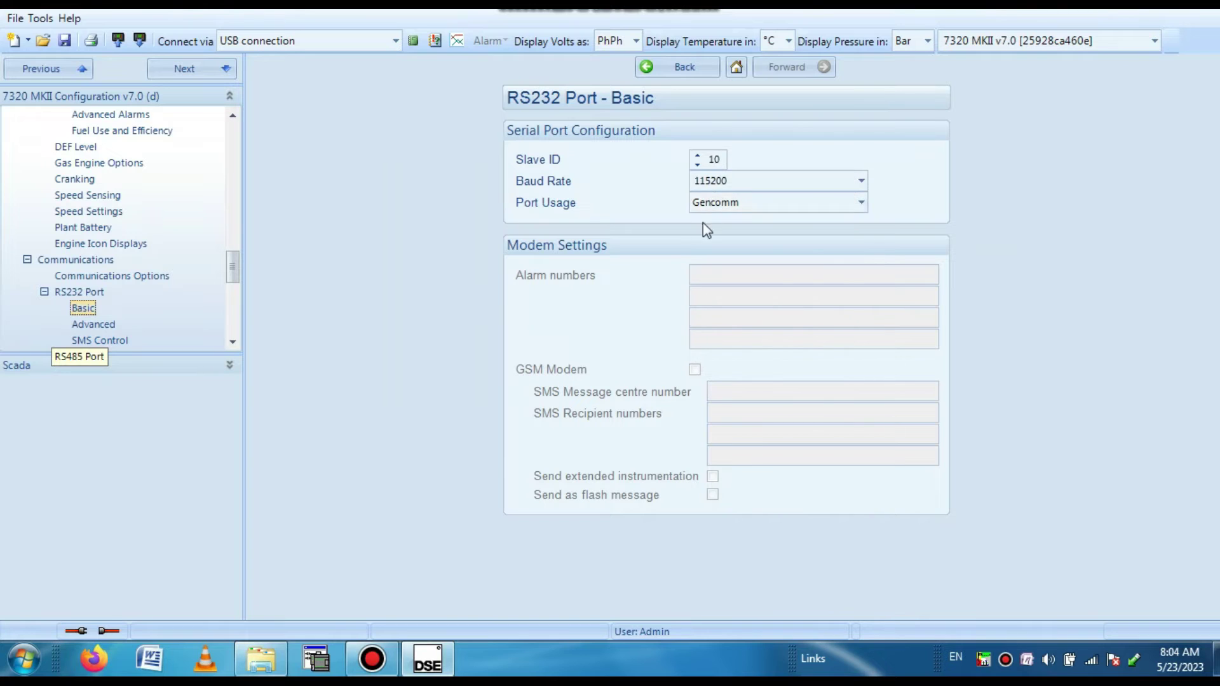
Step: Examine the RS232 port's Advanced and SMS Control pages and the RS485 Port settings
click(232, 342)
click(232, 342)
click(91, 294)
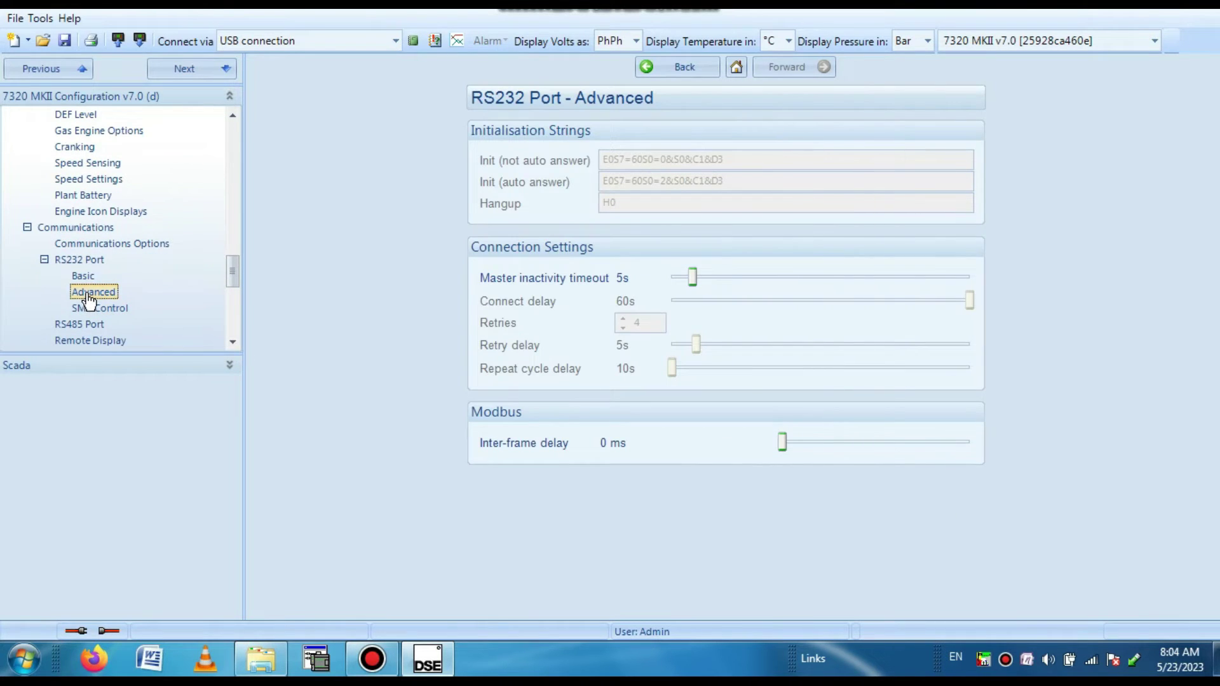
click(100, 309)
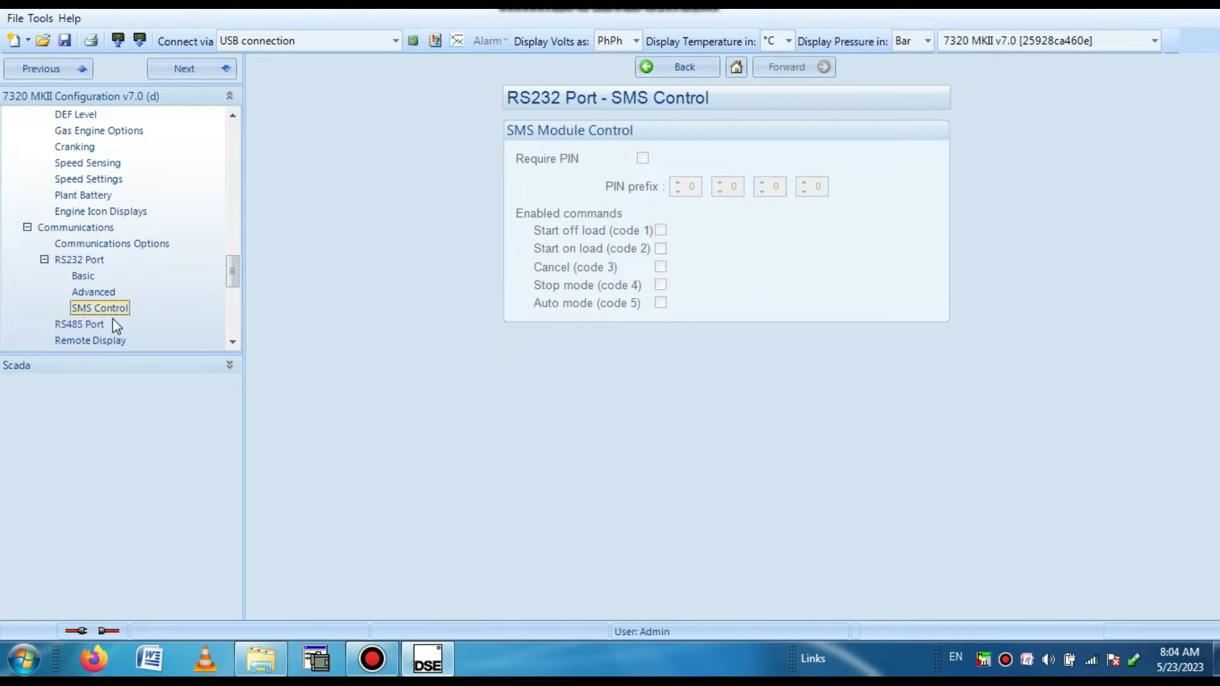
click(89, 325)
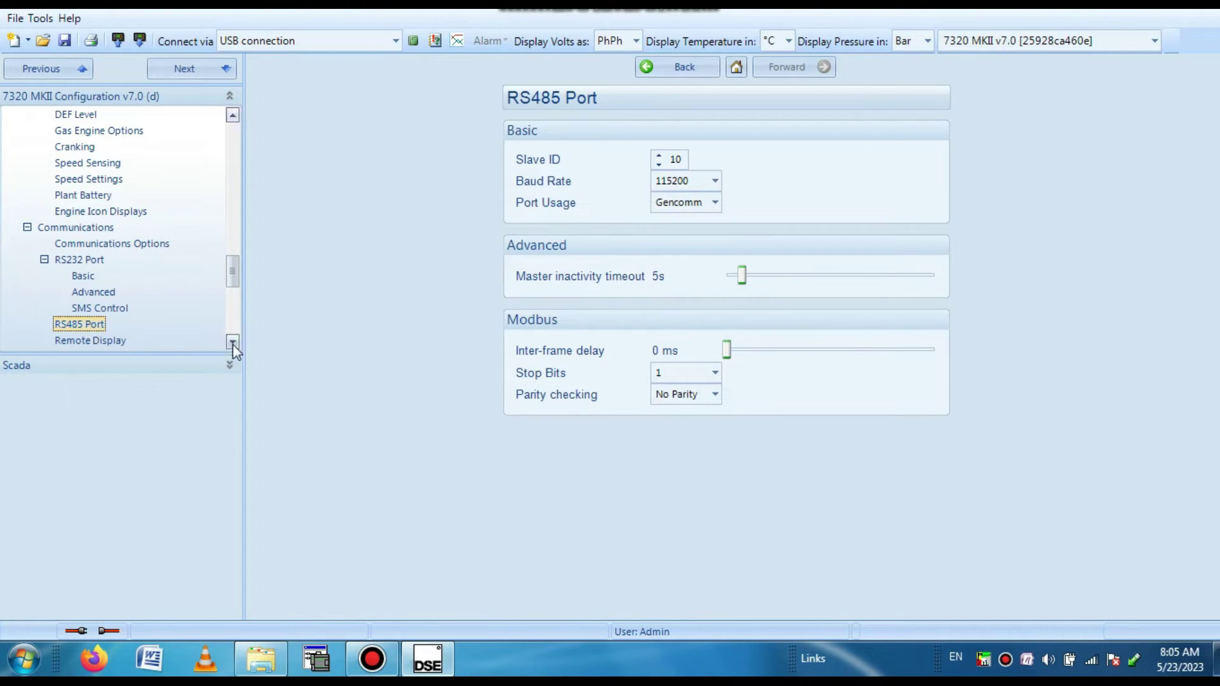
Step: Examine the Maintenance Alarm page and the Configuration Options of alternative Configuration 1
scroll(233, 344, down, 3)
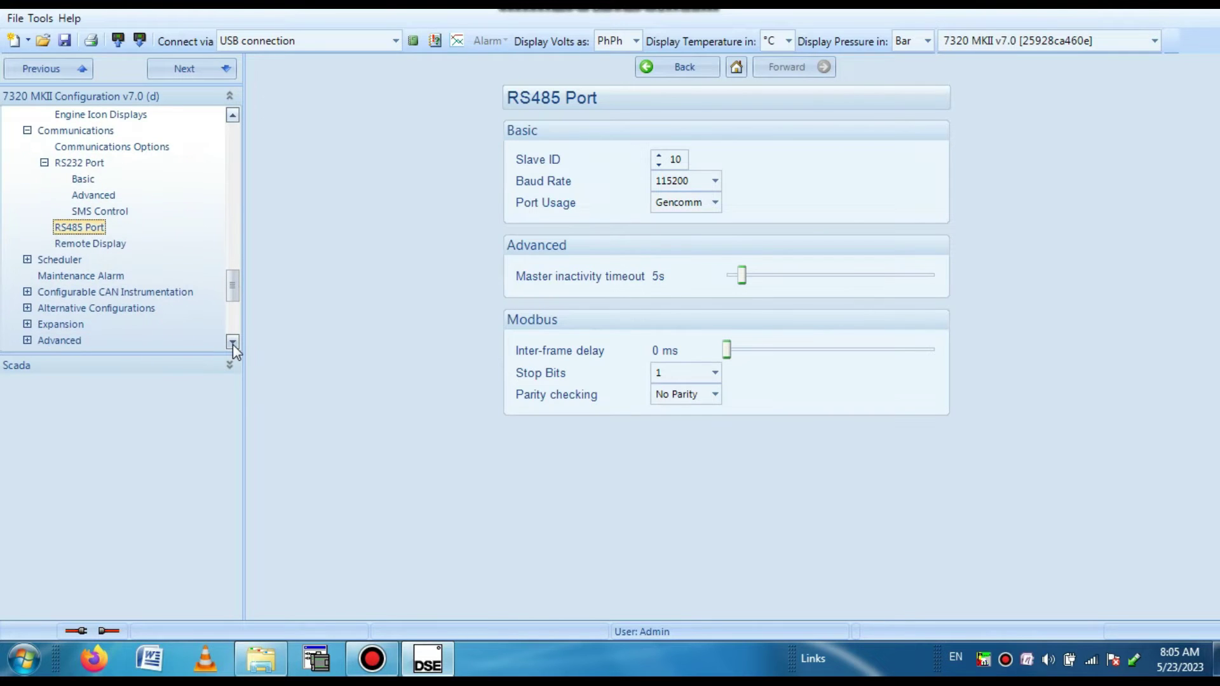
click(233, 343)
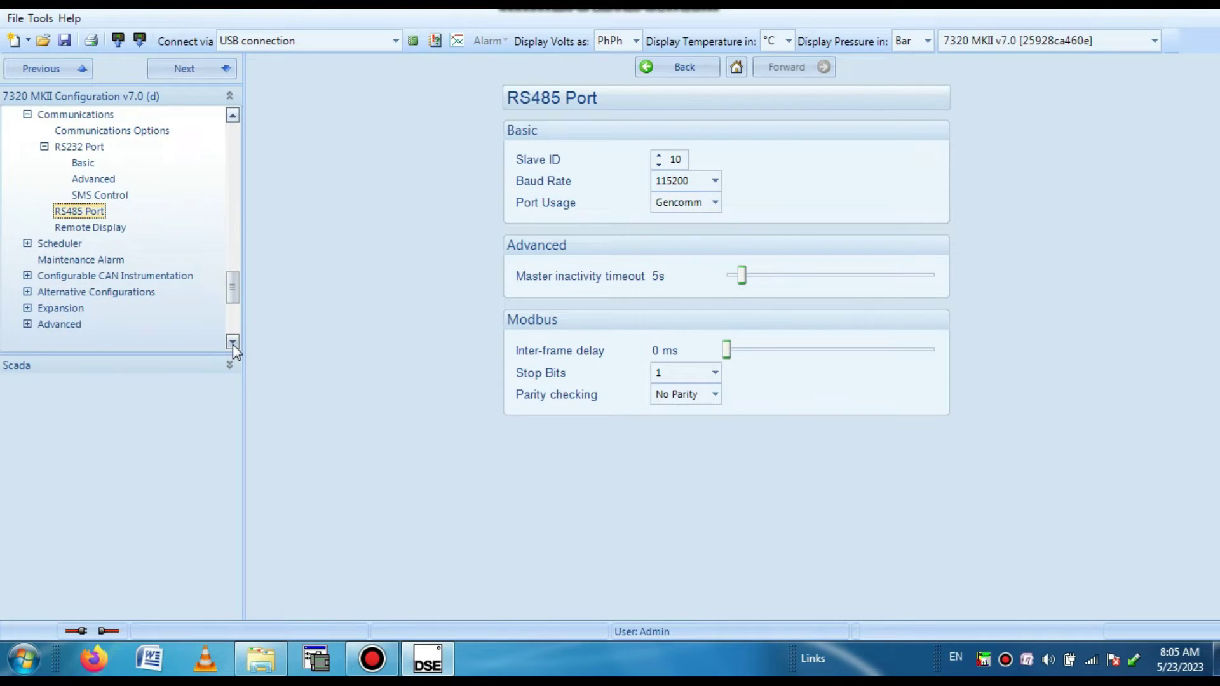
click(70, 260)
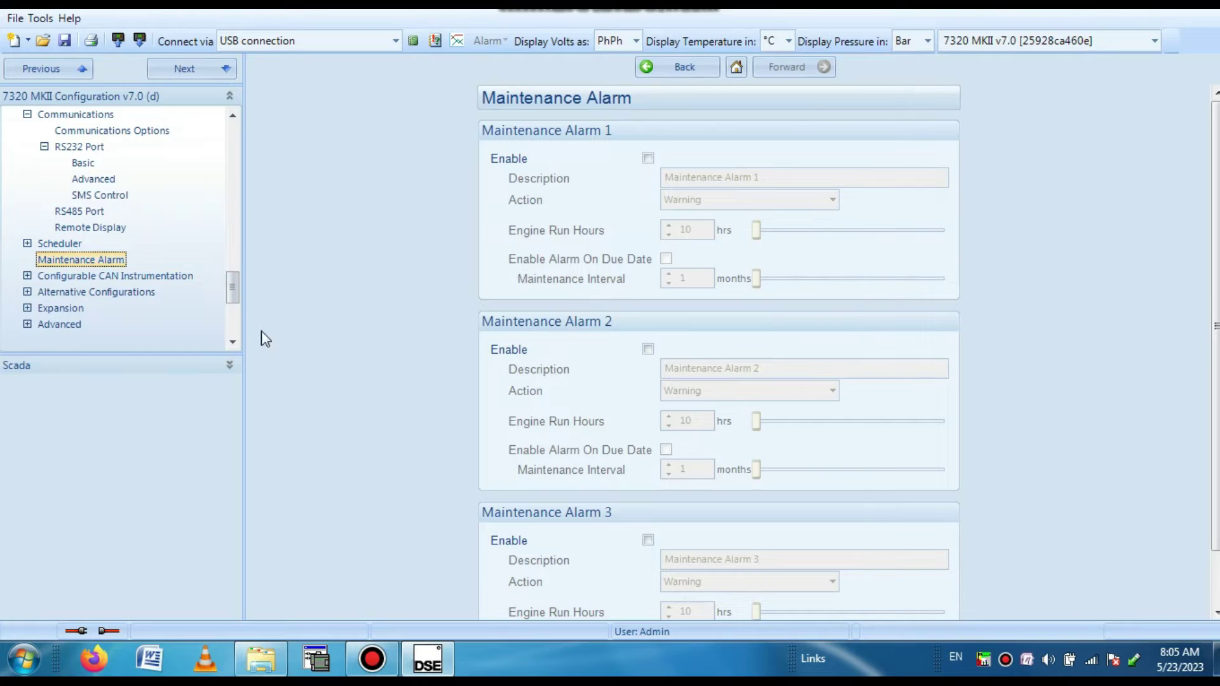
click(27, 293)
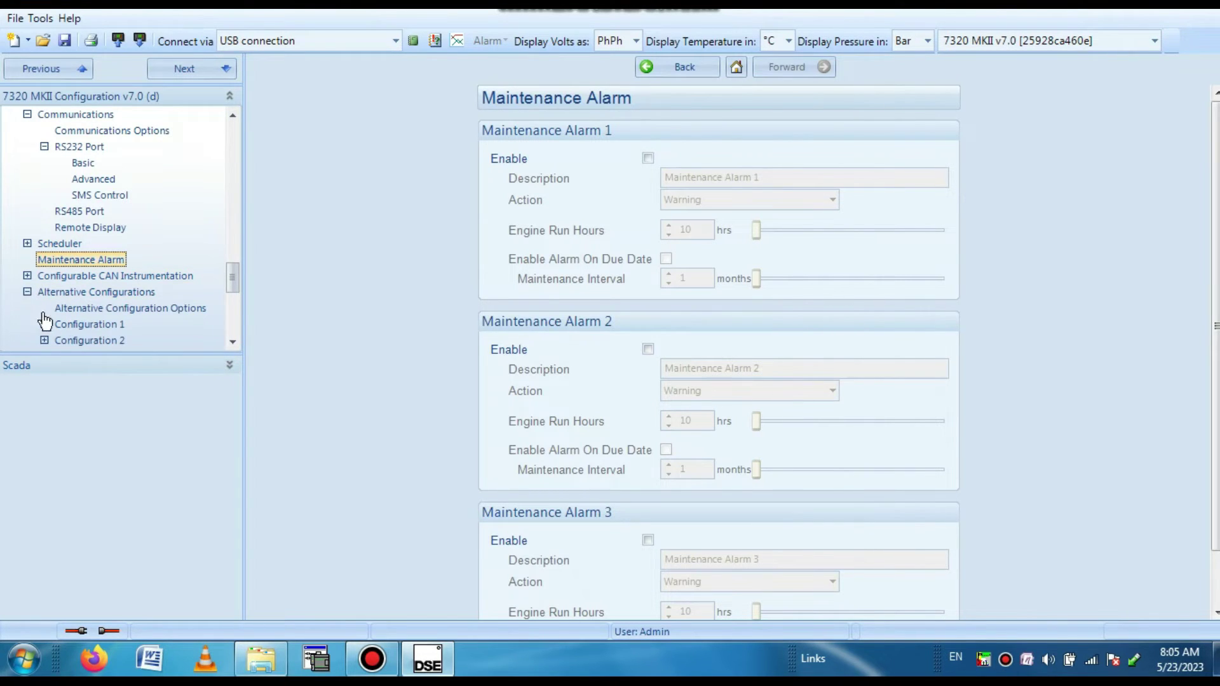
click(45, 326)
click(116, 343)
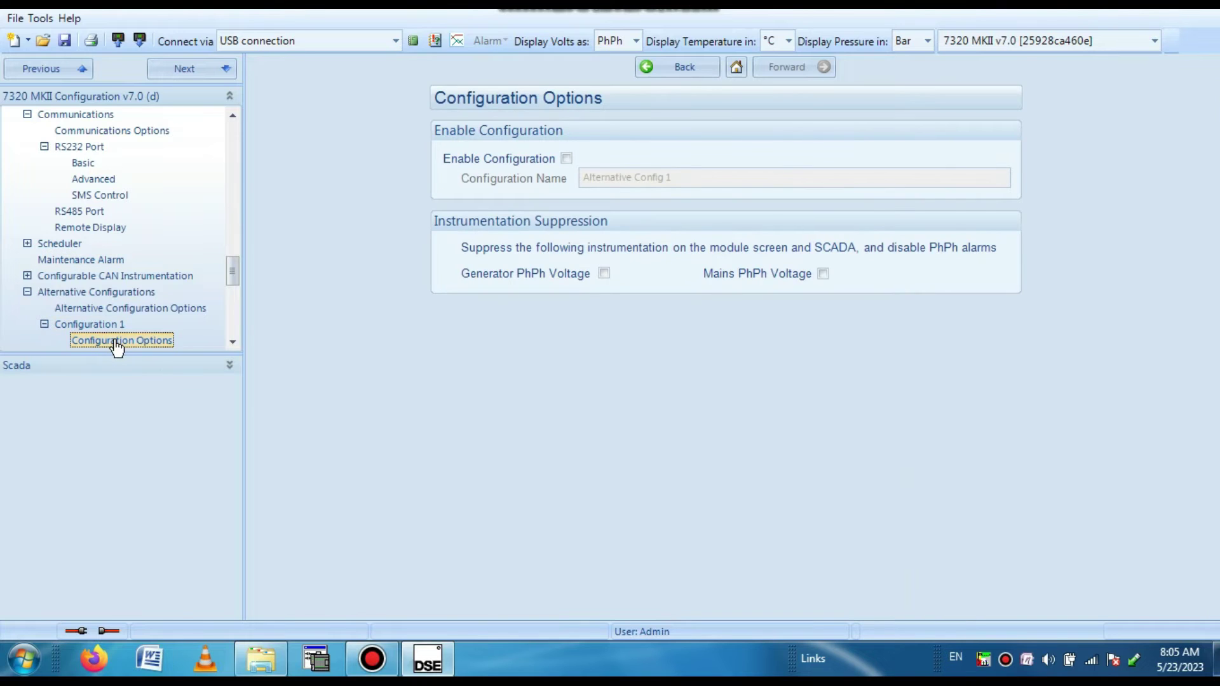
drag(233, 345, 224, 131)
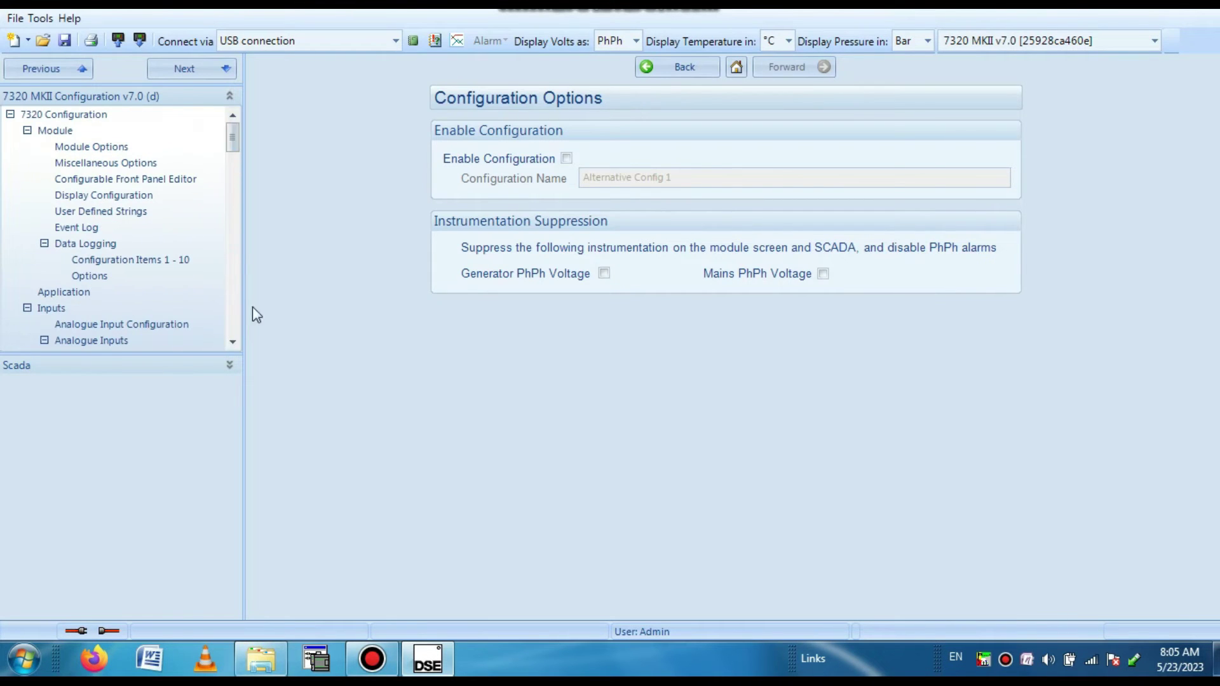
Step: Start saving the configuration as a new file and browse to the Documents (F:) drive
click(14, 19)
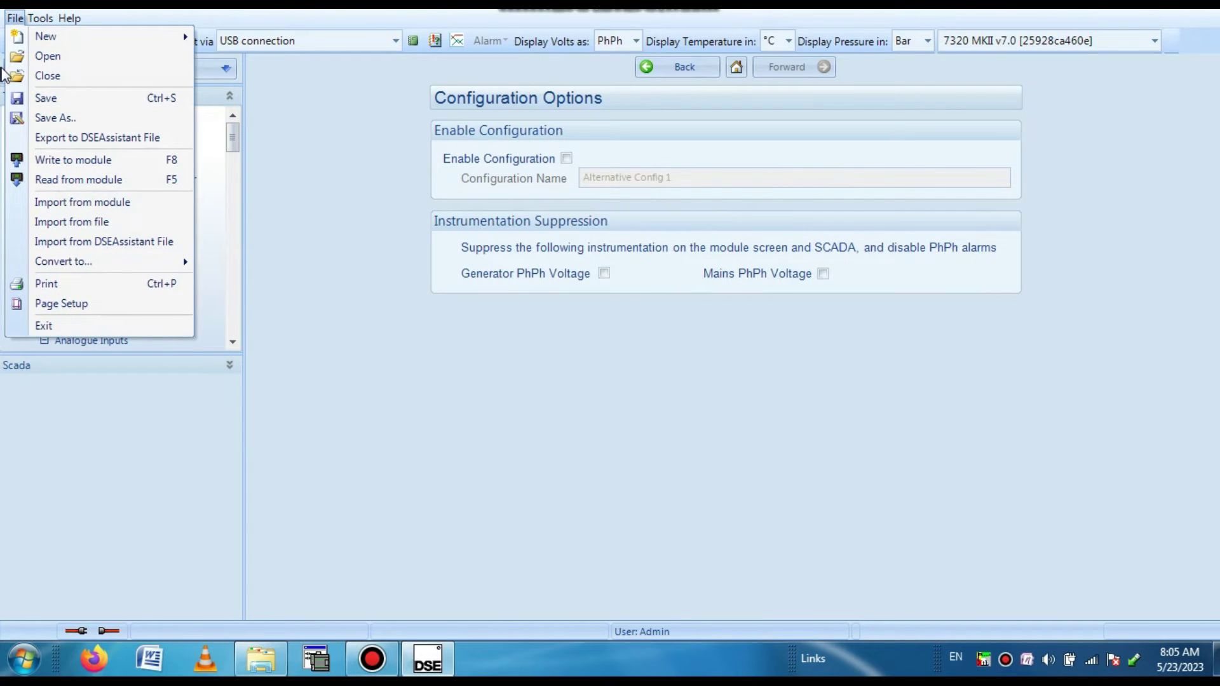
click(59, 119)
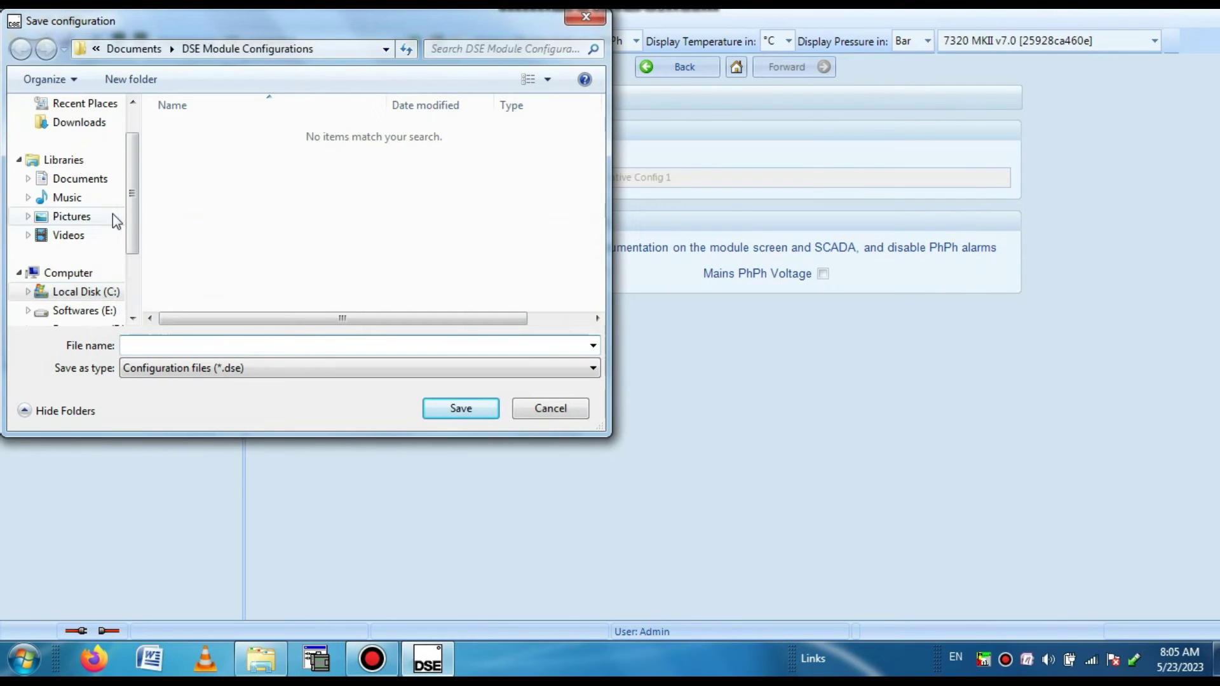
drag(134, 216, 118, 286)
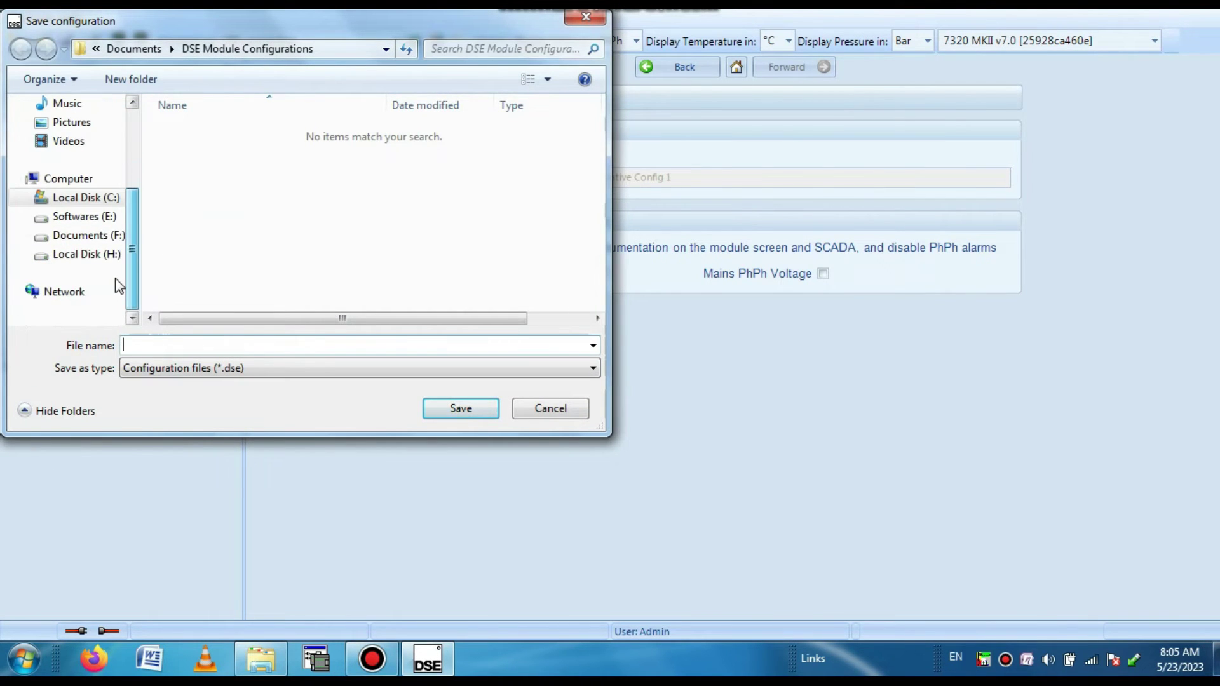
click(97, 239)
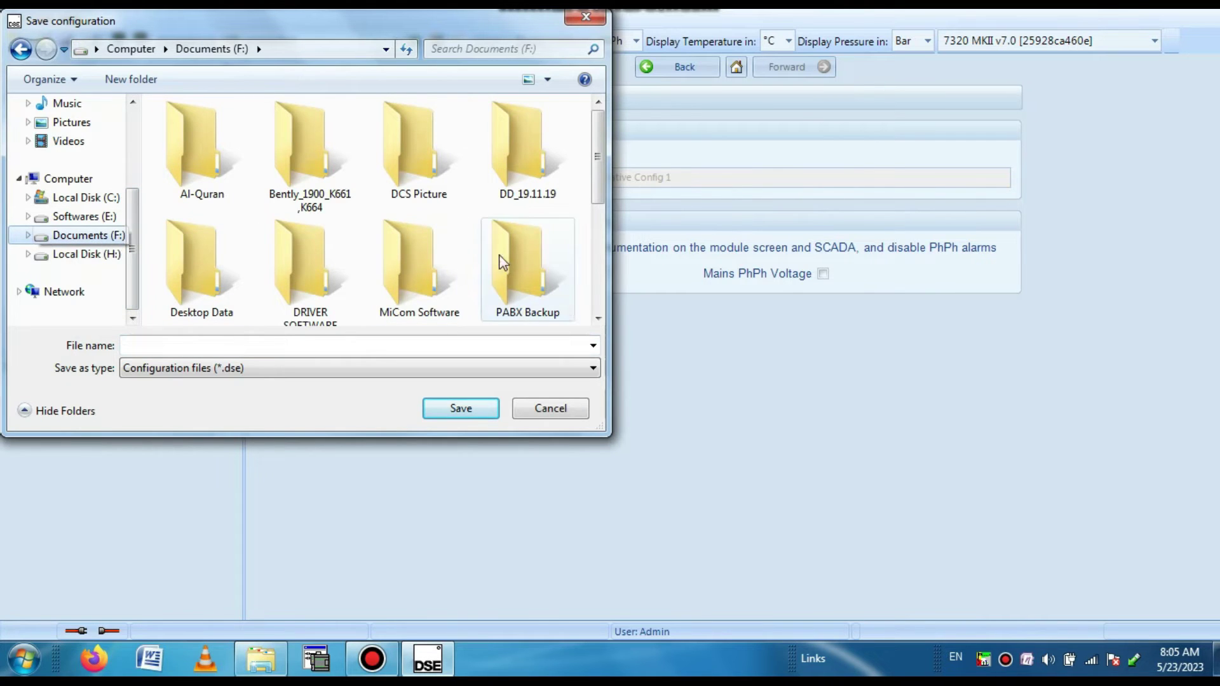
drag(598, 191, 597, 308)
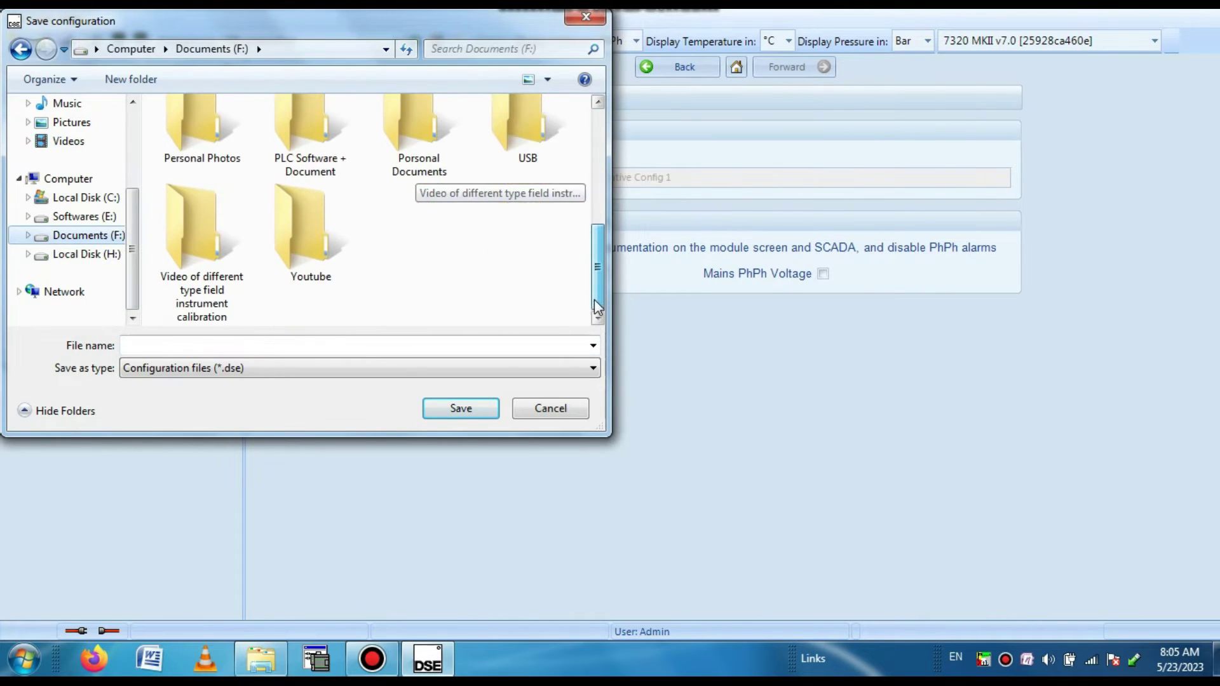
Step: Create a new folder named DSE-7320MKII on the Documents (F:) drive
right_click(453, 267)
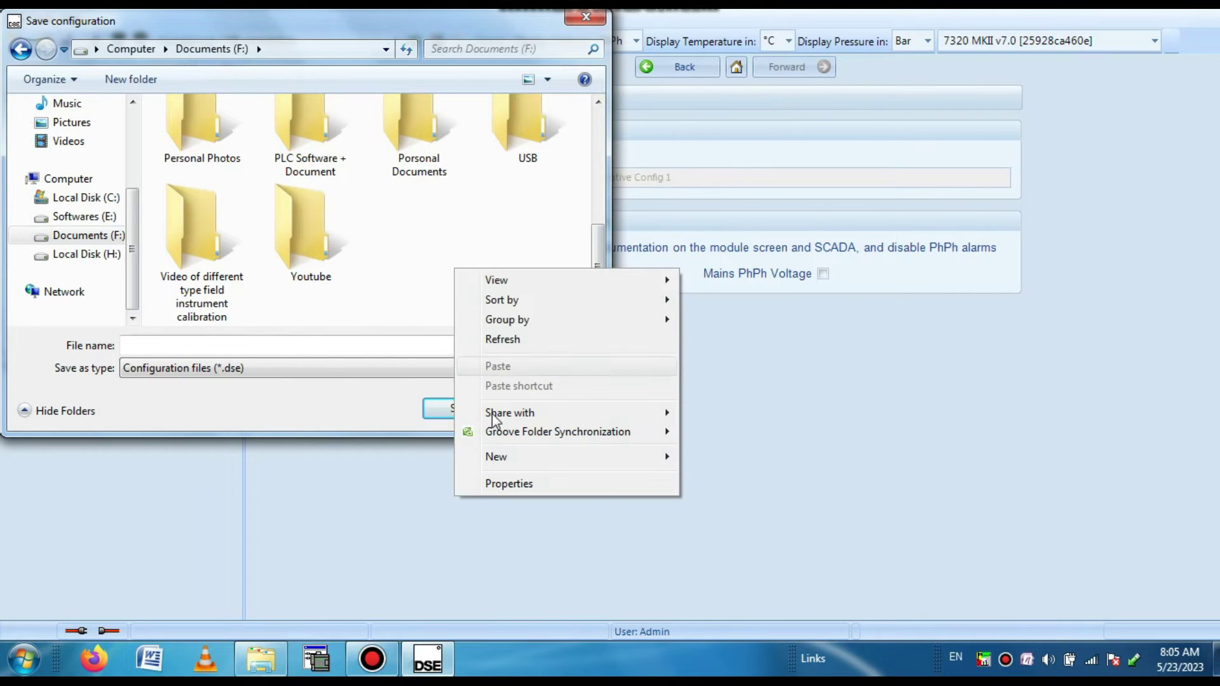
mouse_move(563, 460)
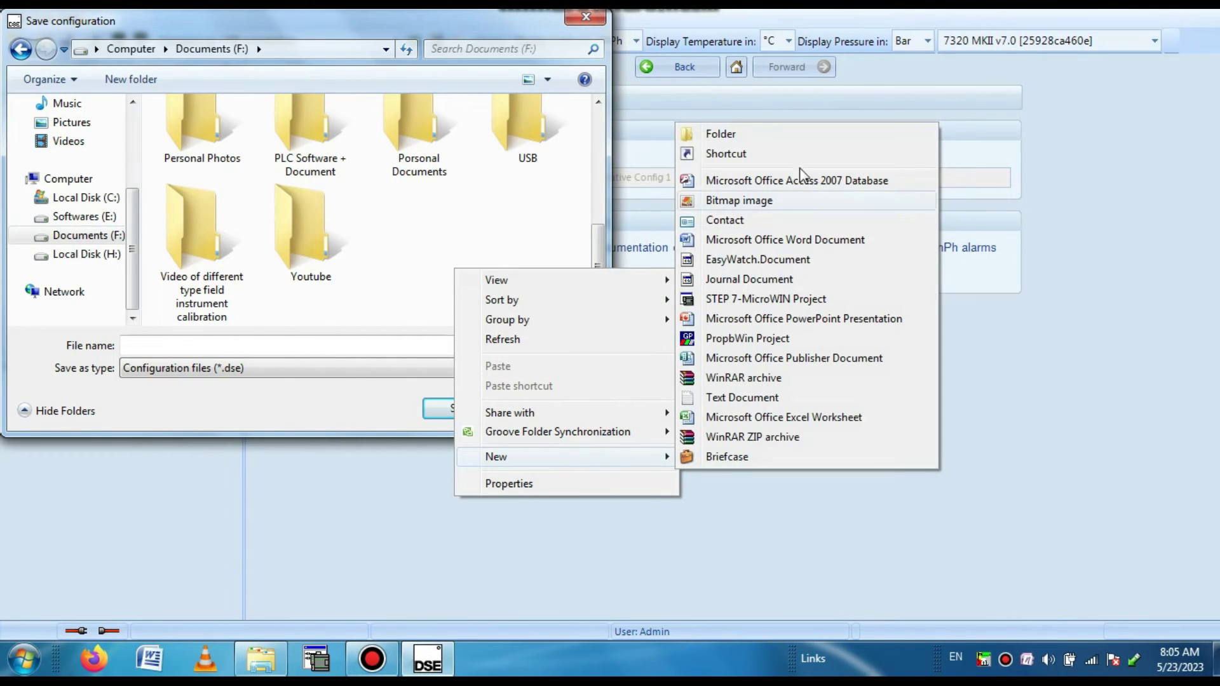
click(755, 136)
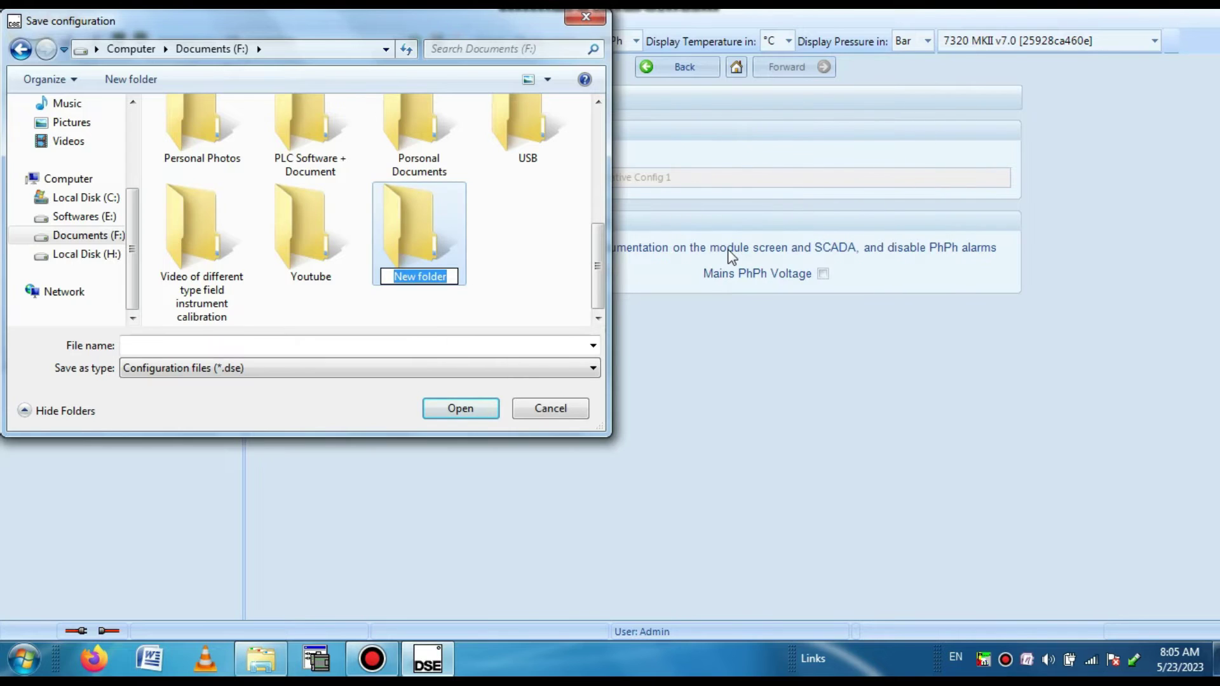
text(D)
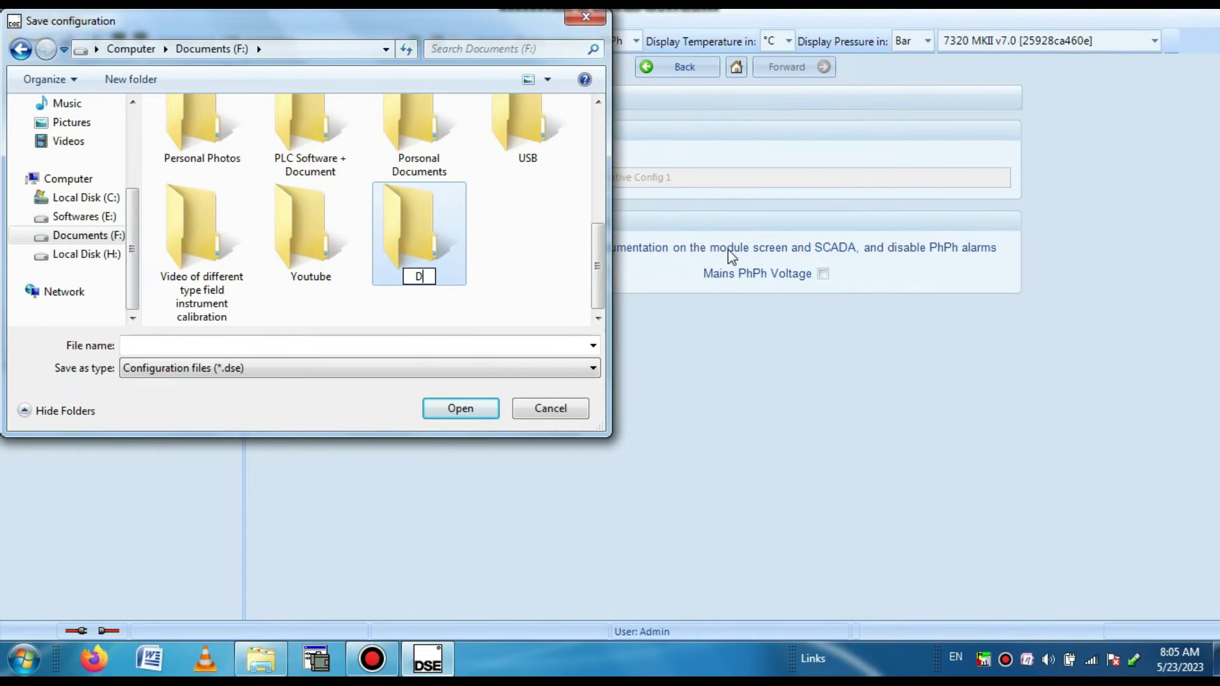
text(SE-7320)
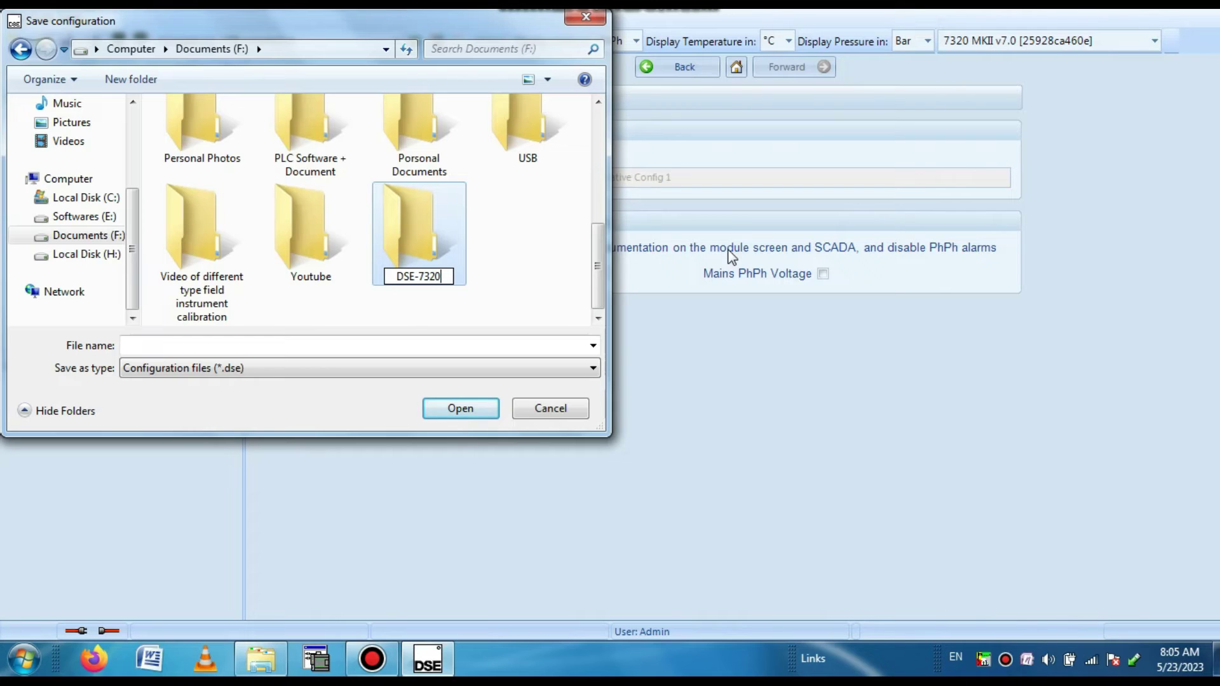
text(MKII)
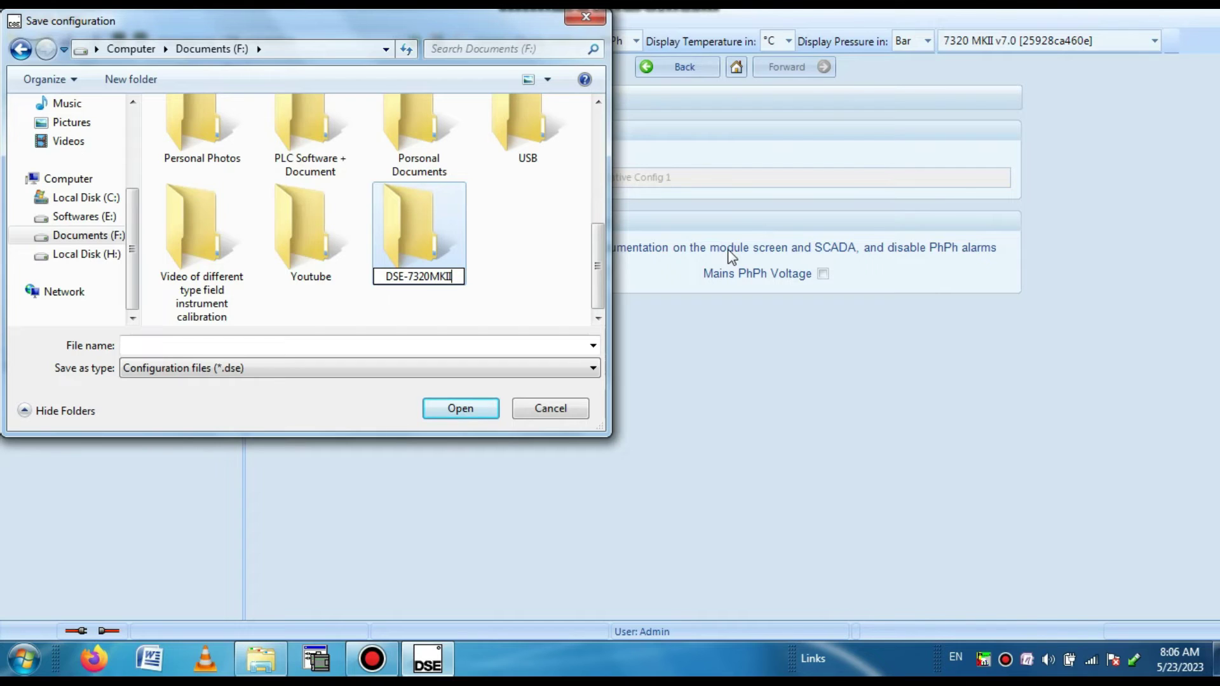
click(542, 298)
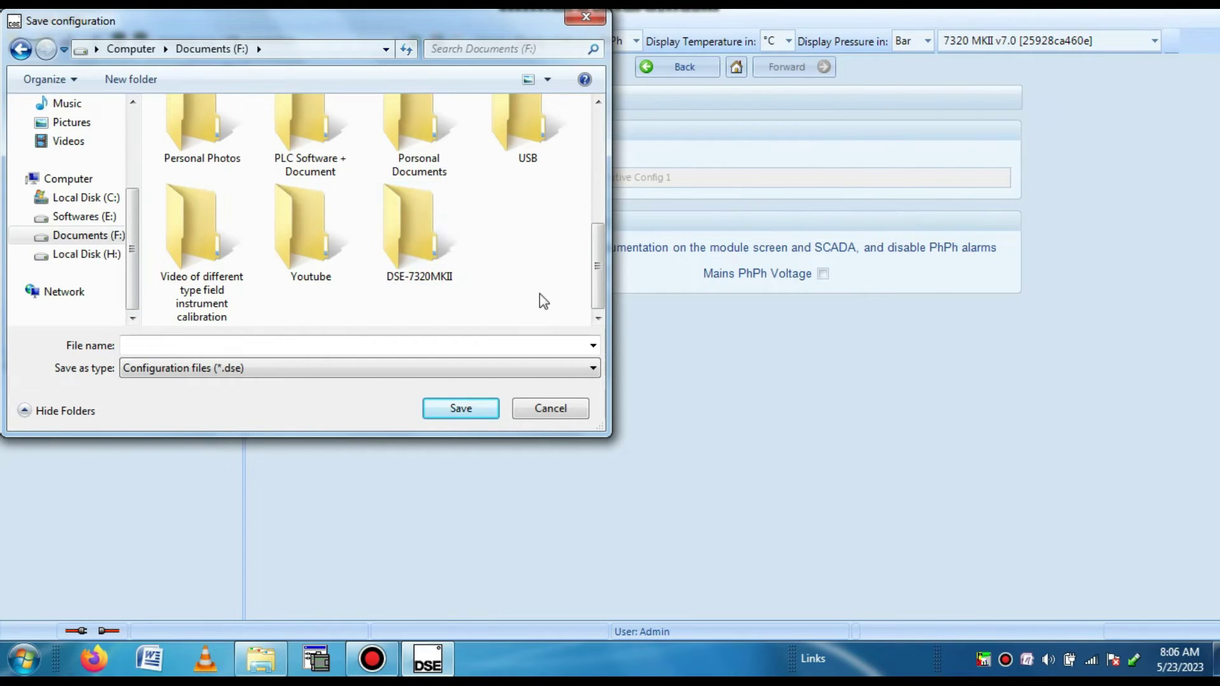
Step: Save the configuration in the DSE-7320MKII folder as a .dse file named 7320 MKII Configuration
double_click(420, 245)
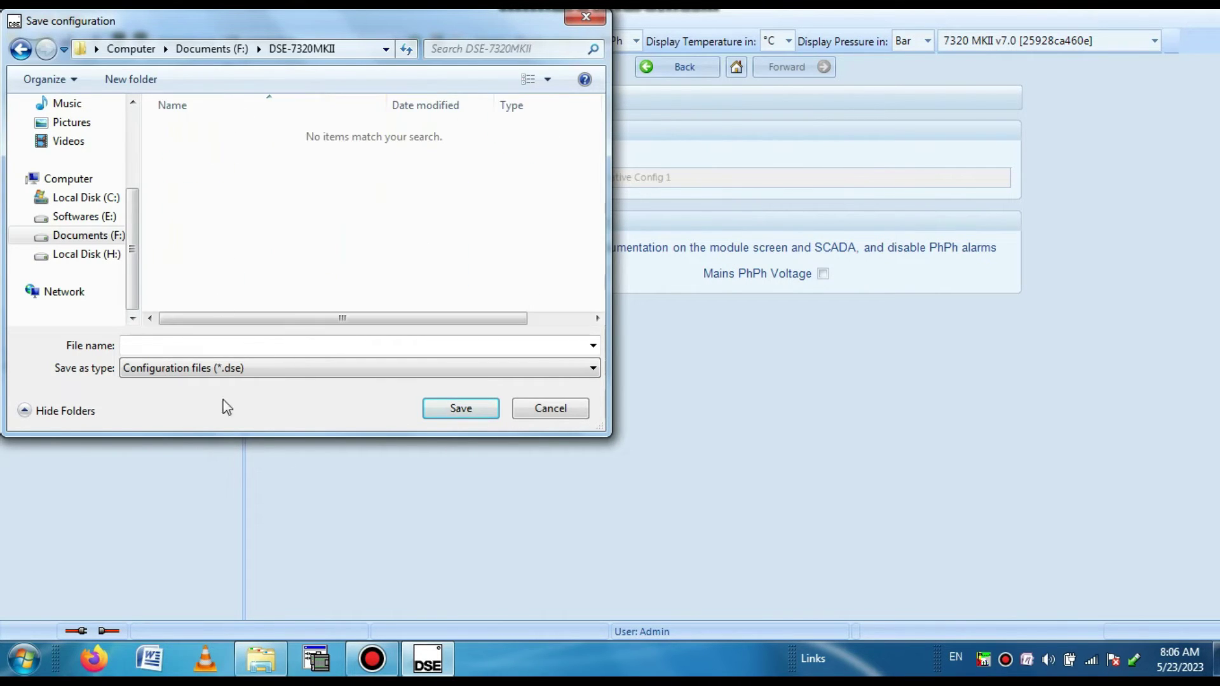
click(198, 343)
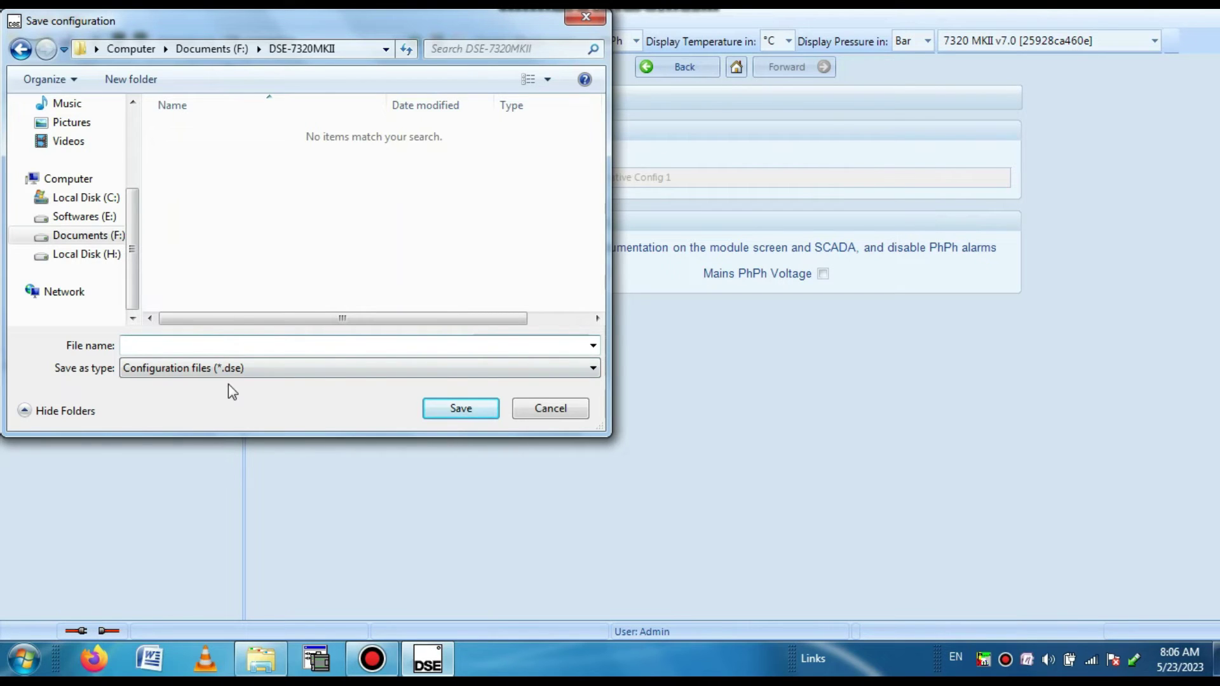
text(7320 MKII Configur)
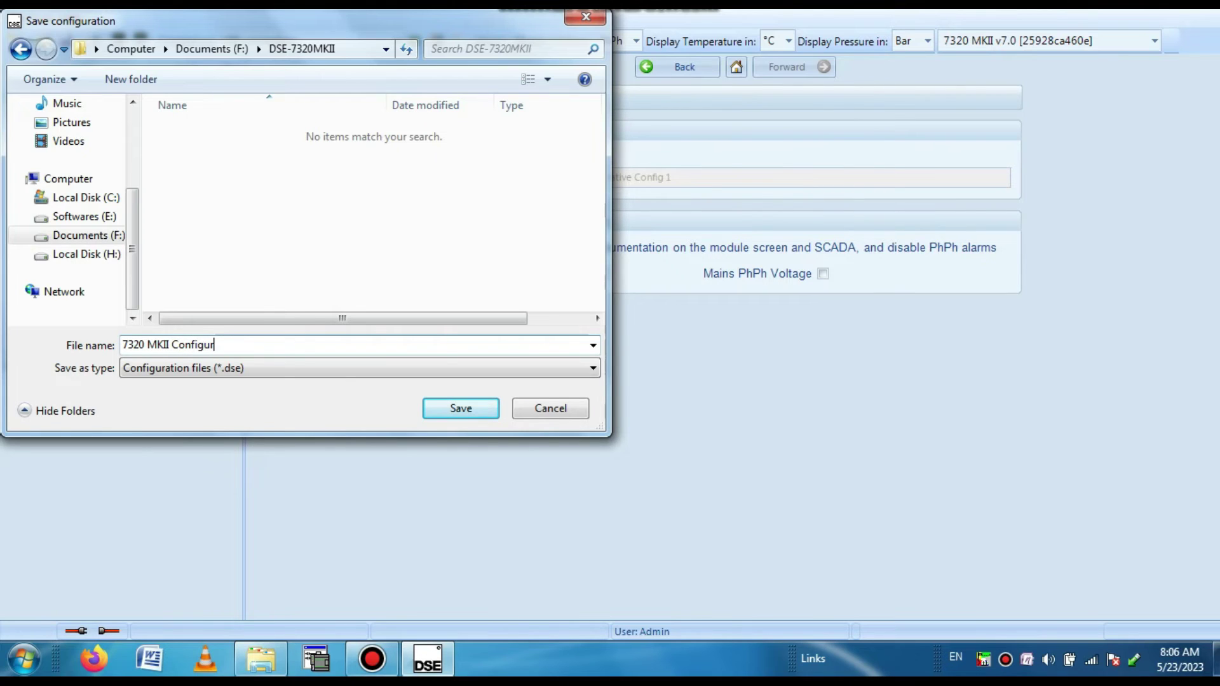
text(ation)
click(462, 409)
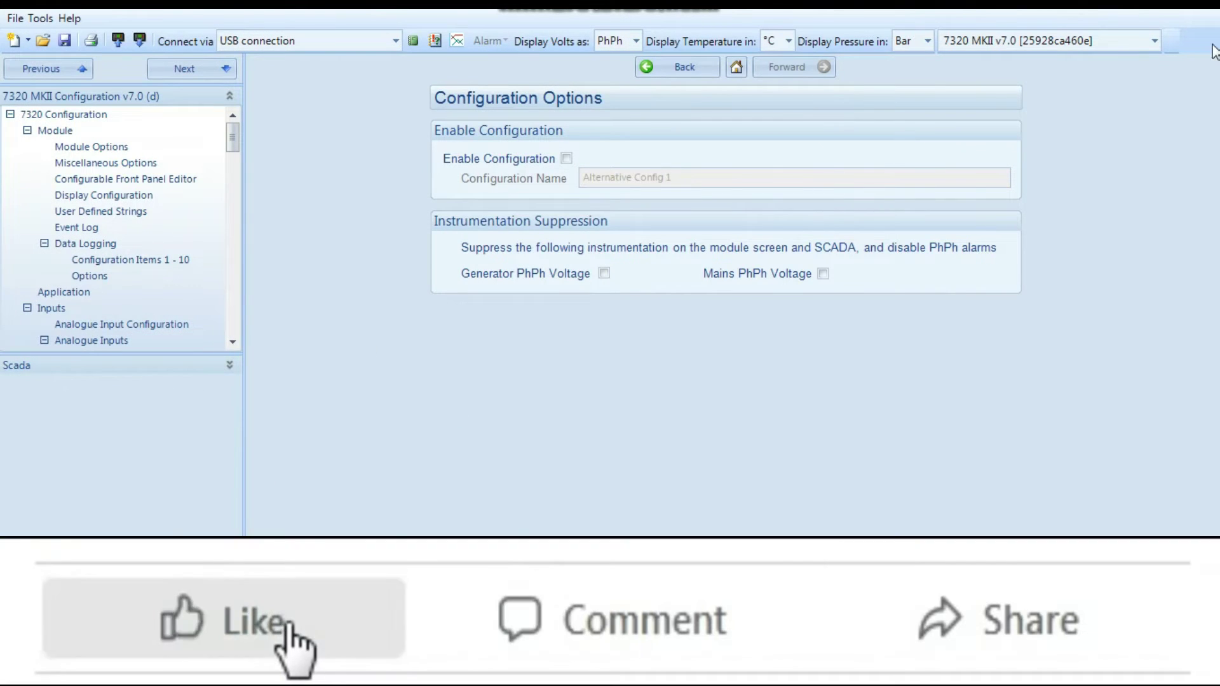
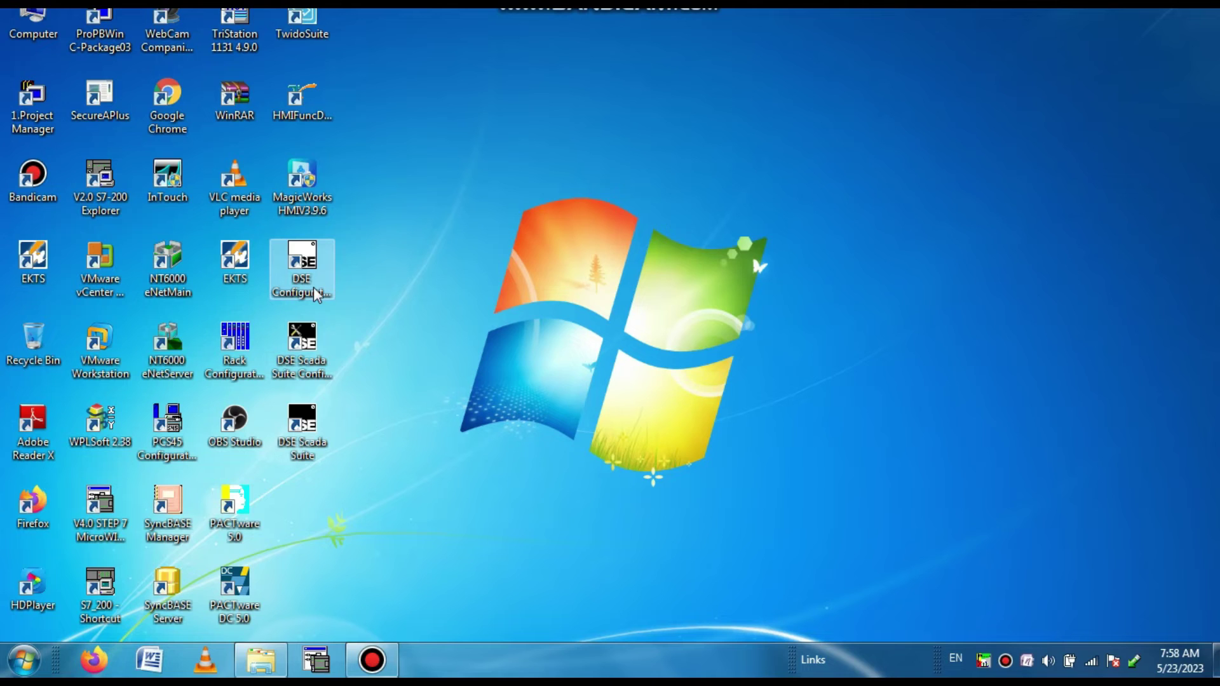
Step: Launch the DSE Configuration Suite and open 7320 MKII Configuration from the DSE-7320MKII folder on the Documents (F:) drive
double_click(311, 272)
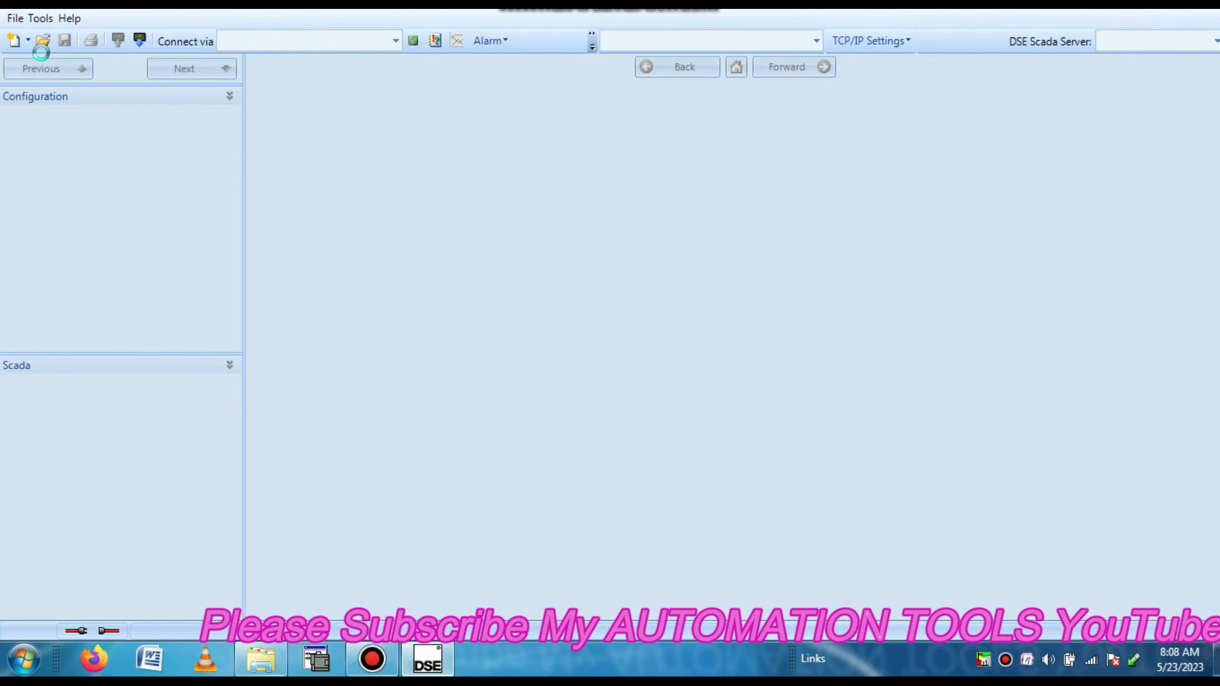
key(ctrl+o)
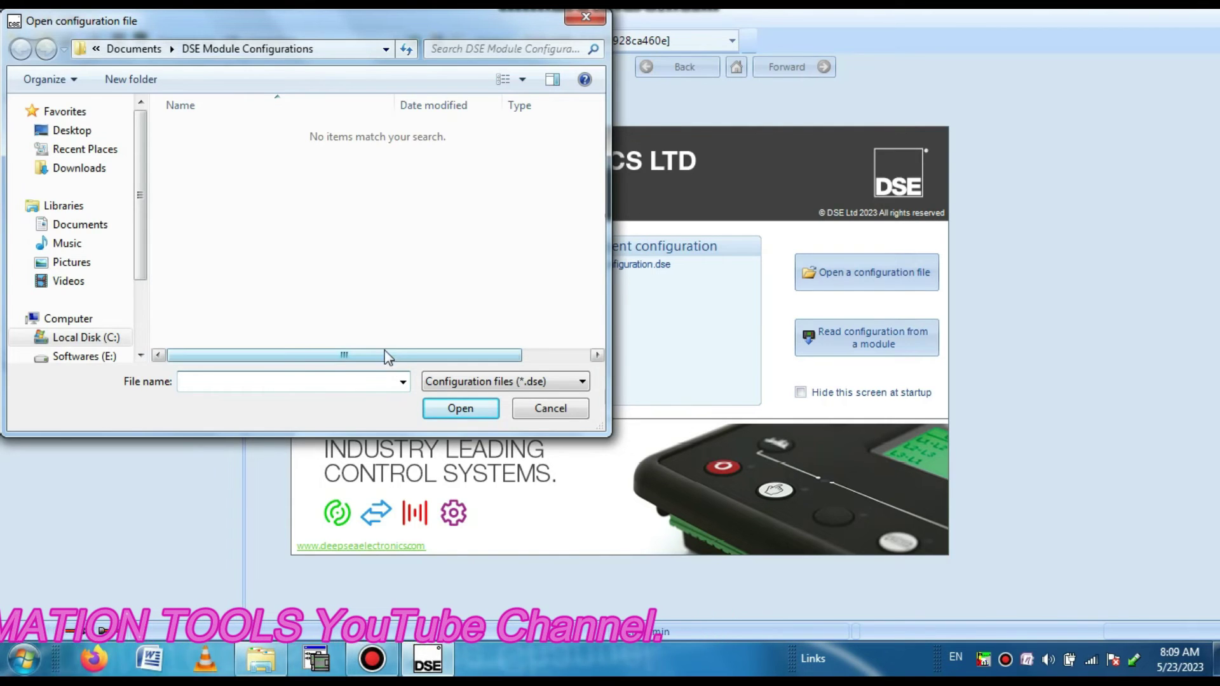
click(238, 49)
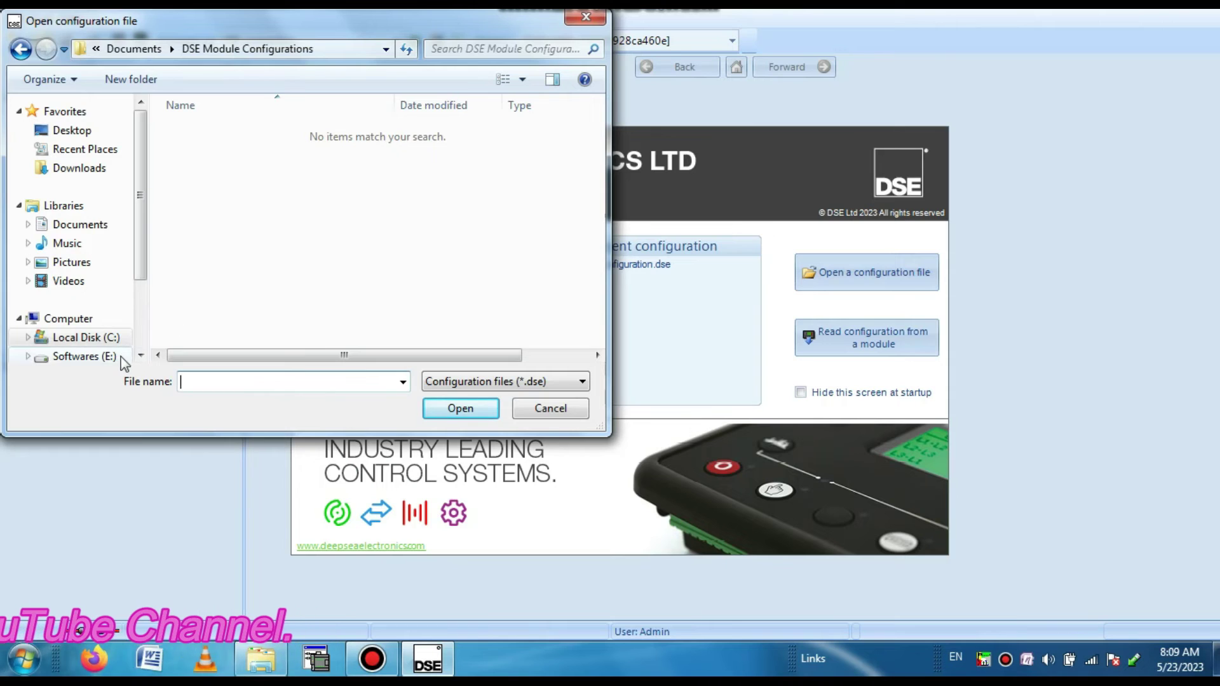
click(141, 356)
click(140, 356)
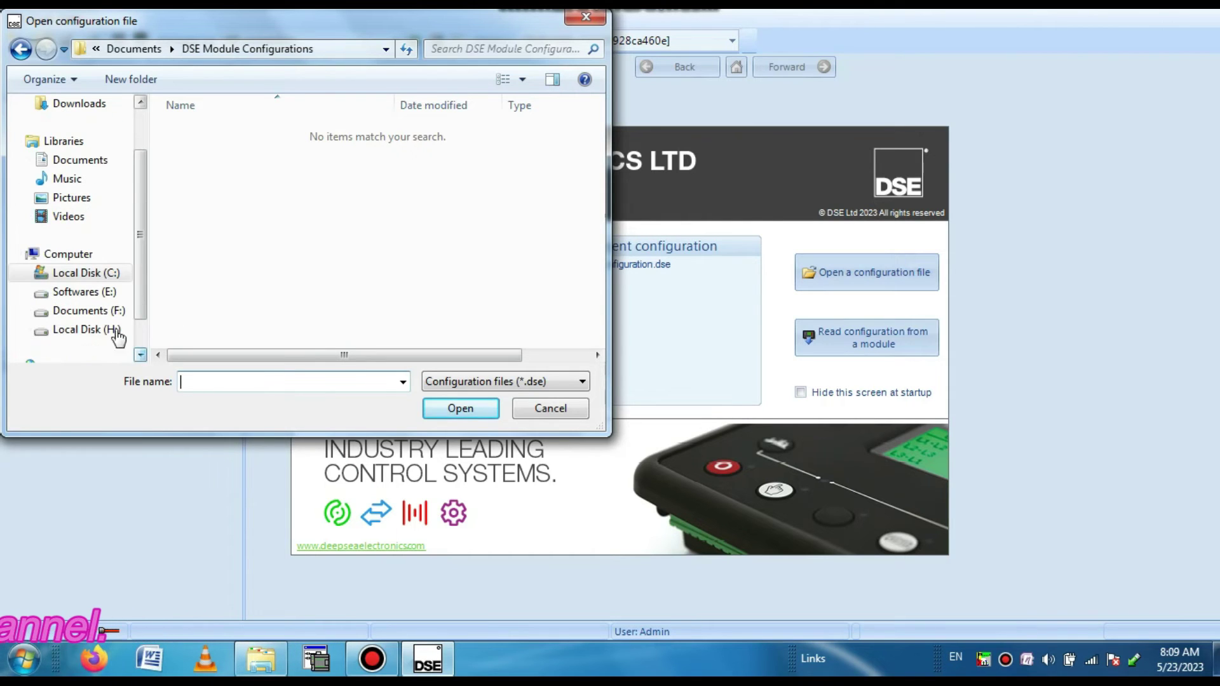
click(87, 311)
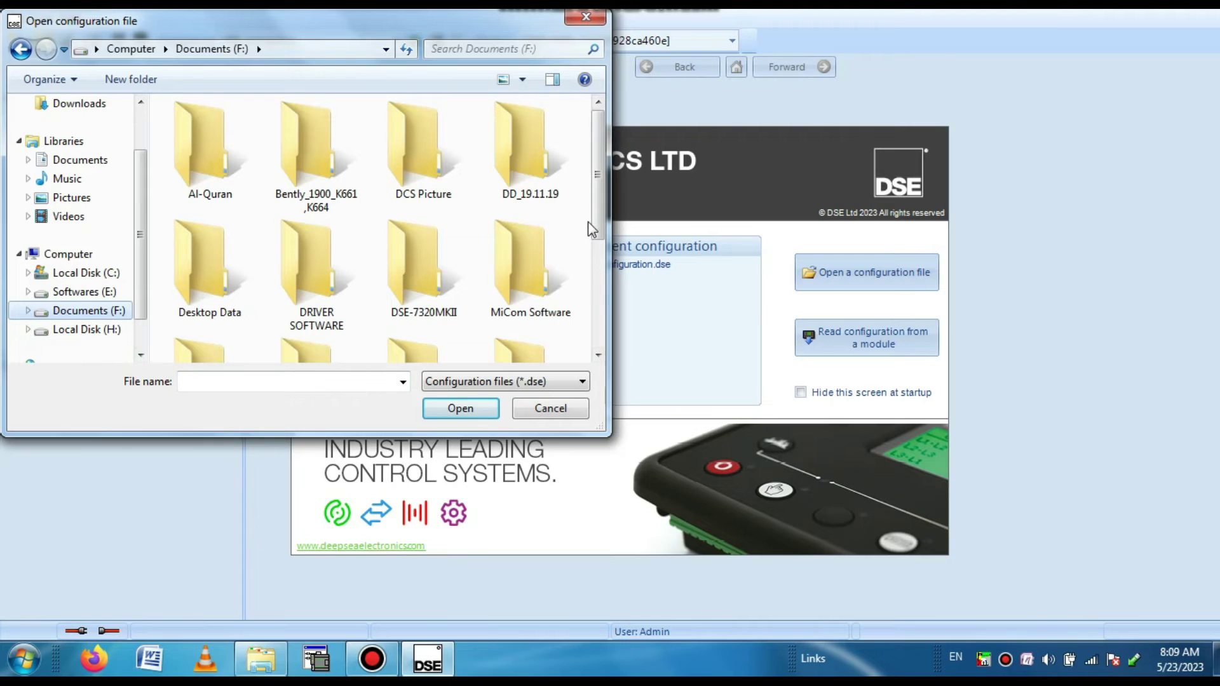
double_click(417, 276)
click(229, 134)
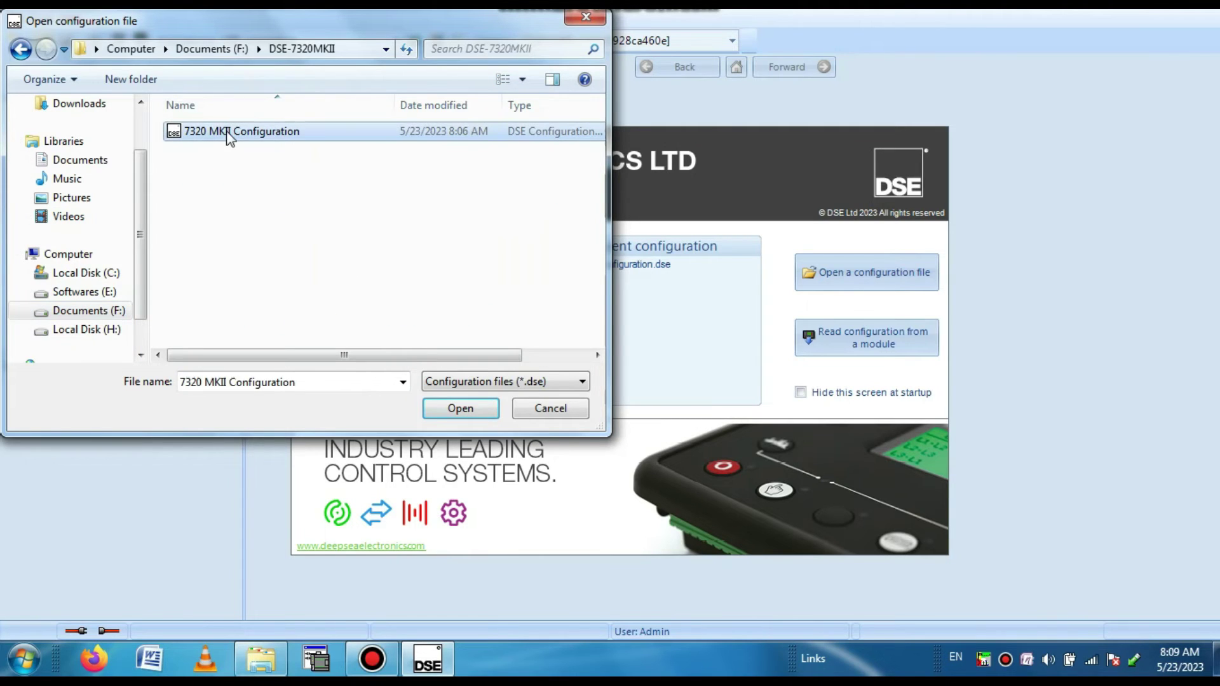
click(455, 409)
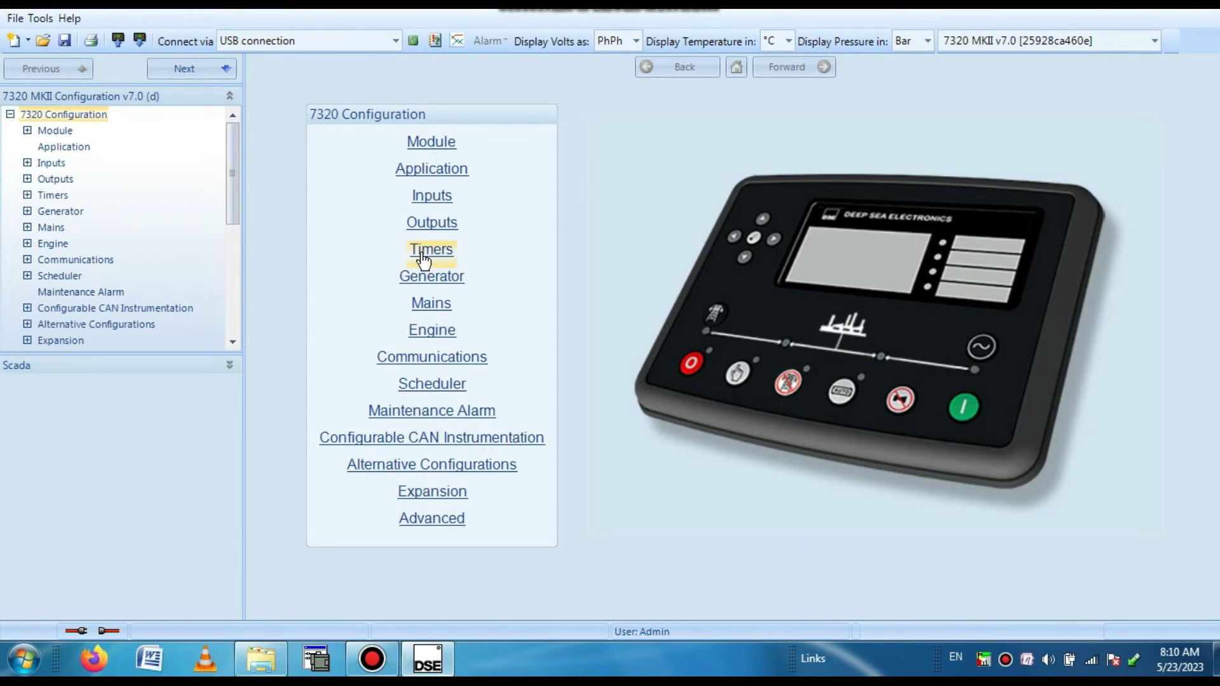
Step: Write the opened 7320 MKII configuration to the controller module over the USB connection
click(118, 42)
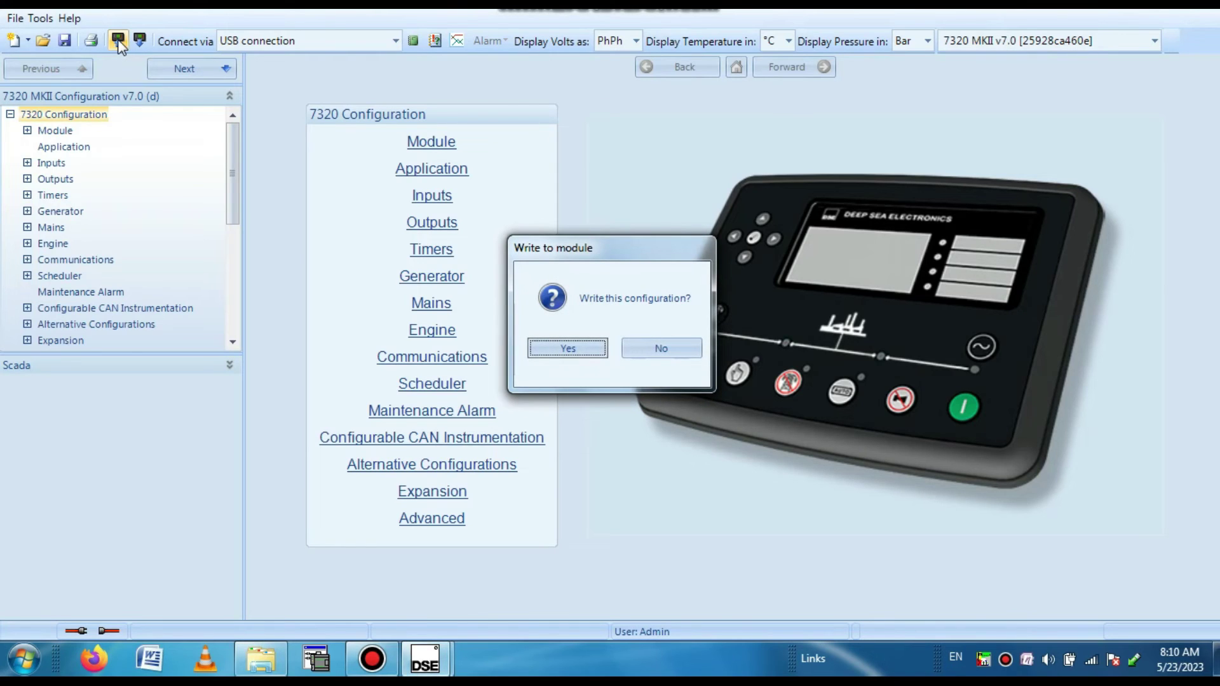
click(575, 346)
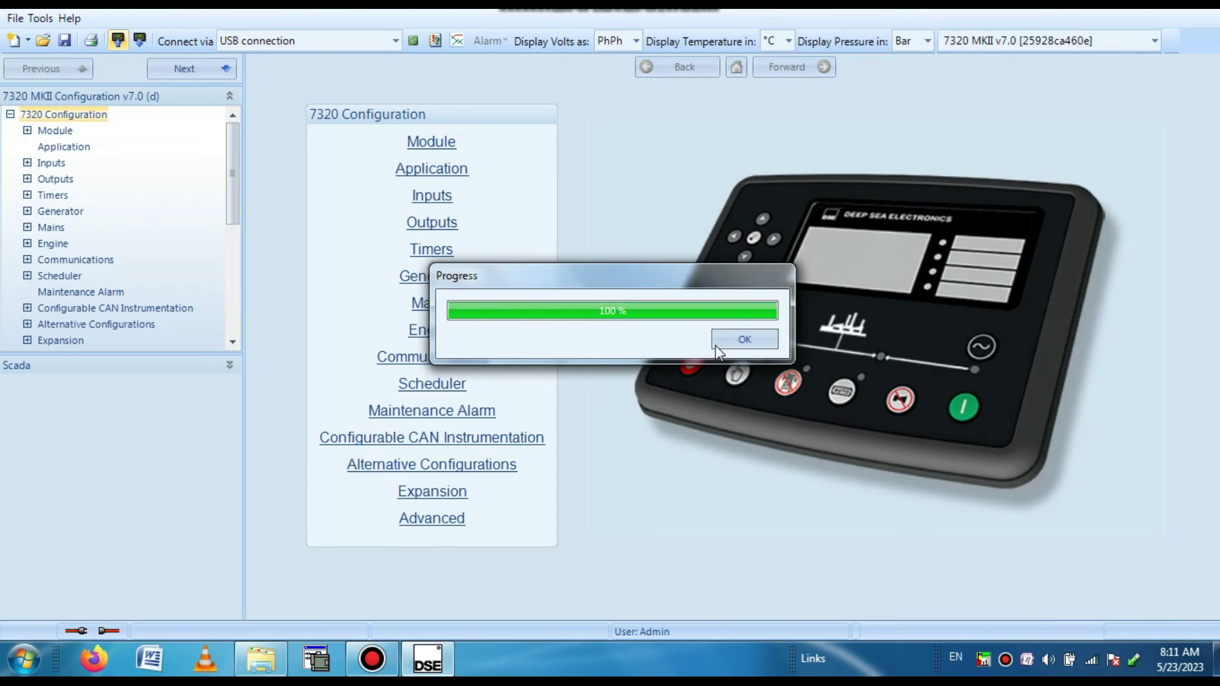
click(741, 342)
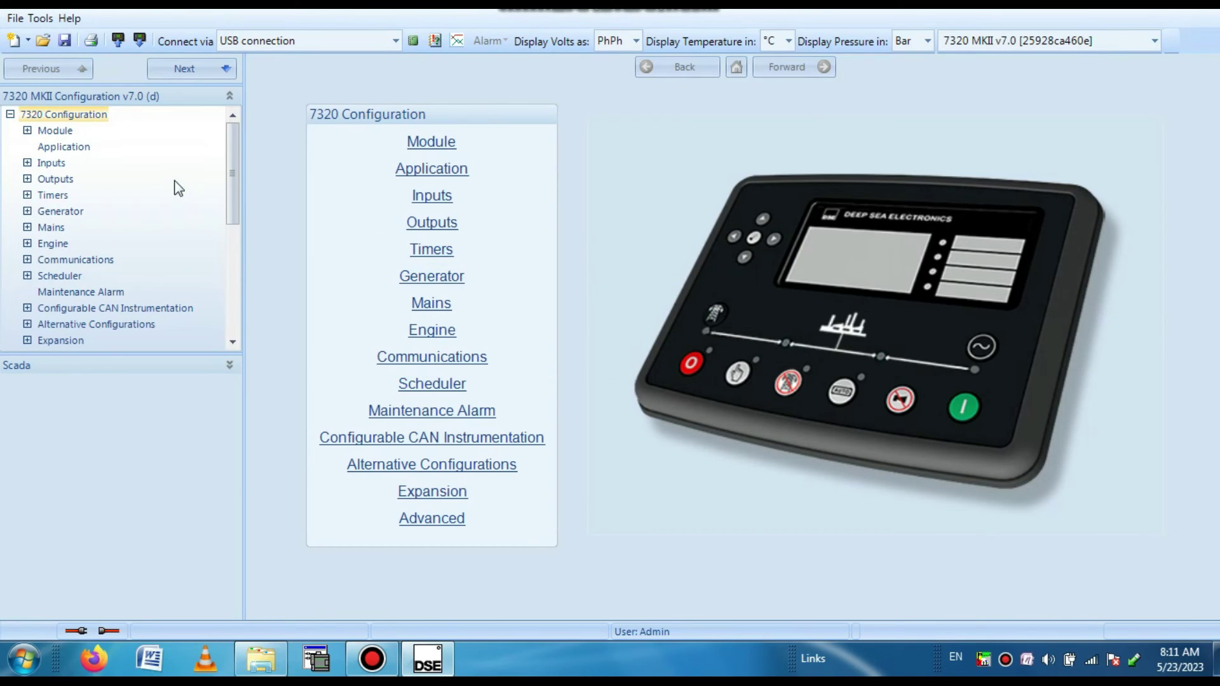
Step: Write the same configuration to the module a second time and close the progress dialog
click(118, 40)
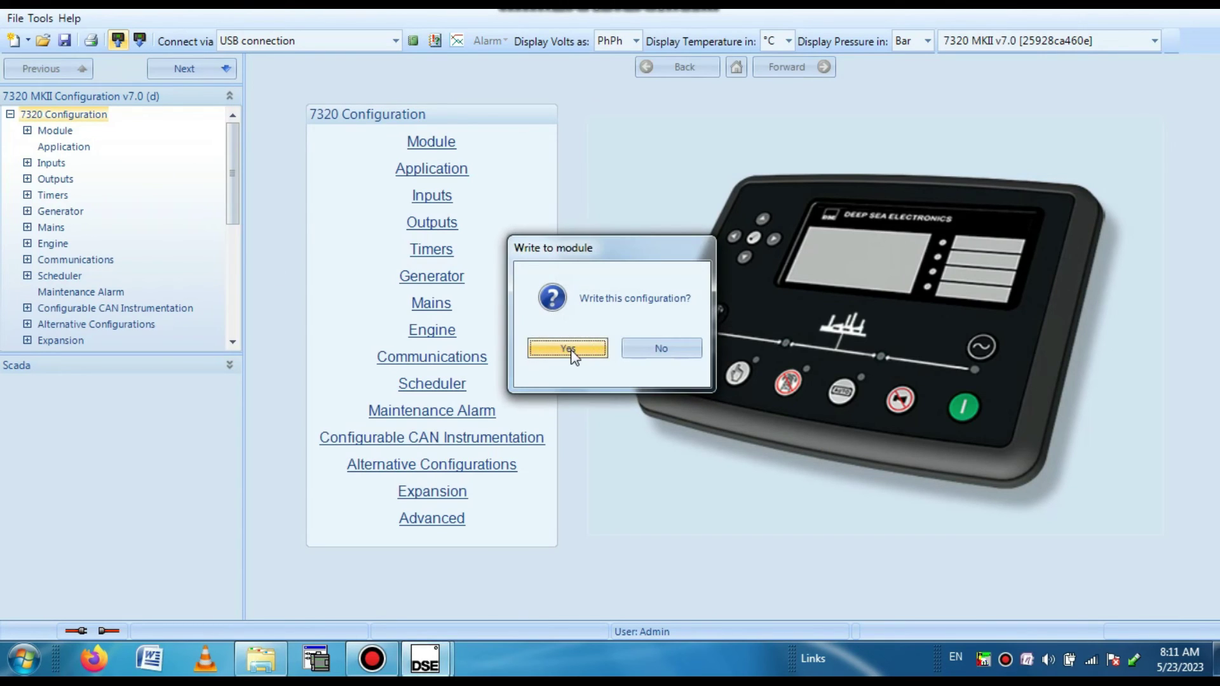
click(567, 349)
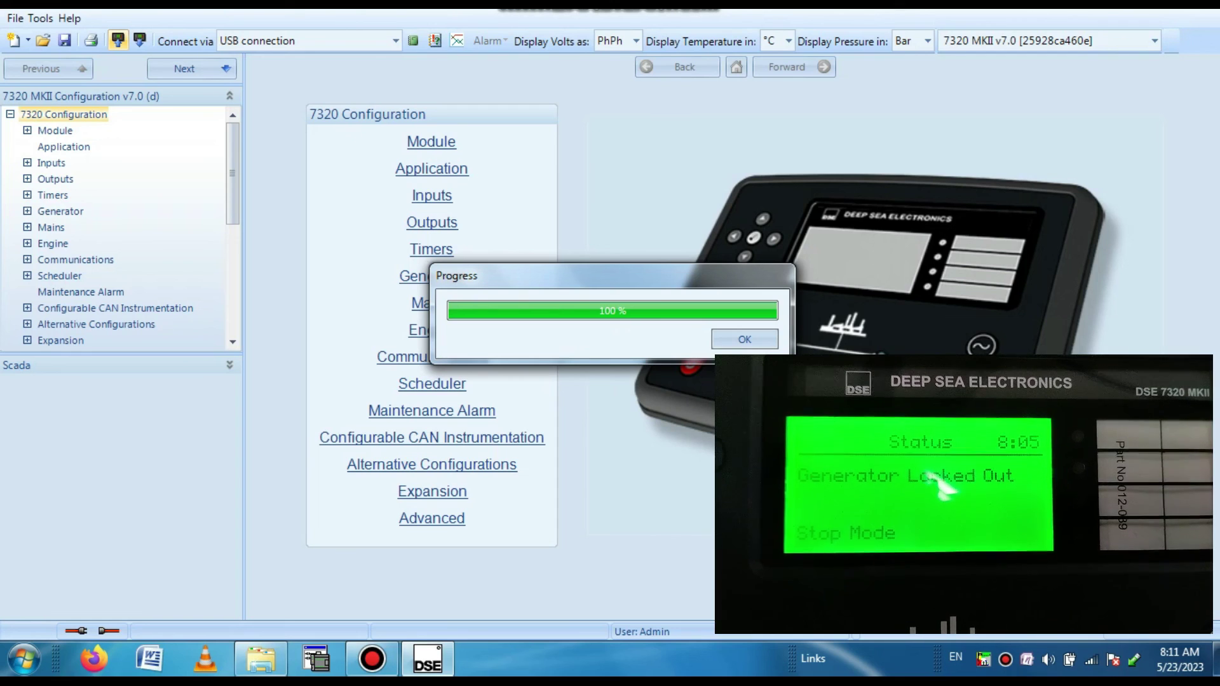
click(742, 339)
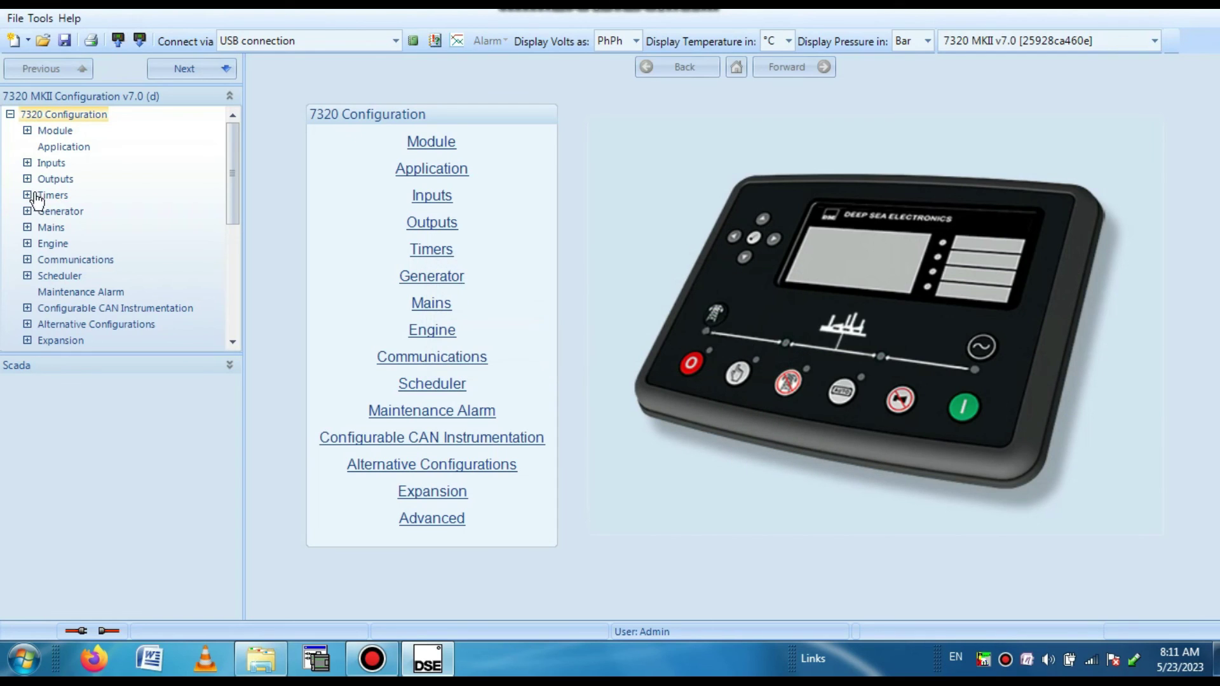
Step: Open the Module Options page and save the changes to the modified configuration
click(27, 130)
click(77, 149)
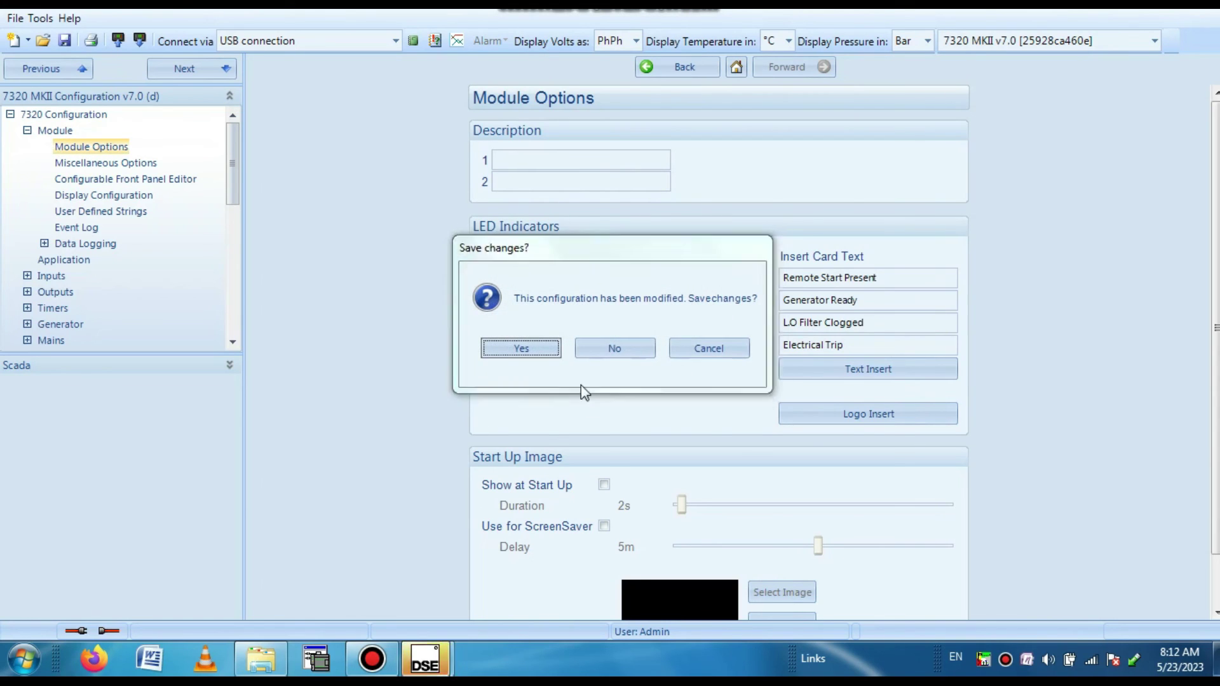
click(521, 348)
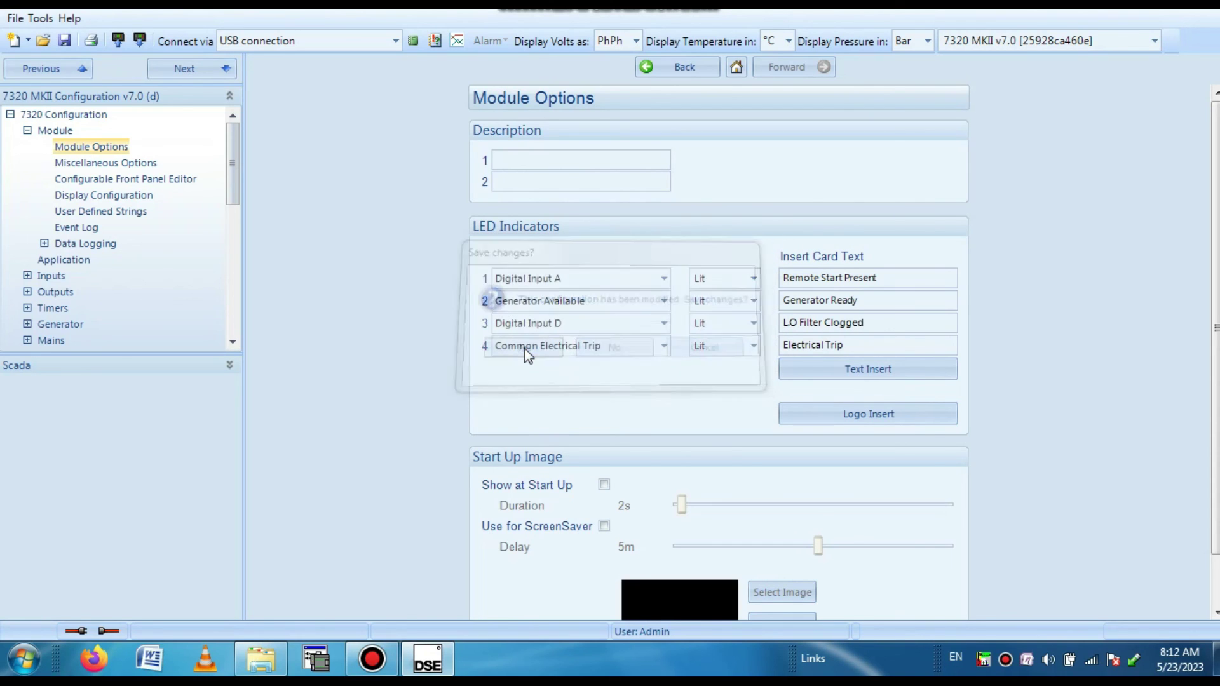